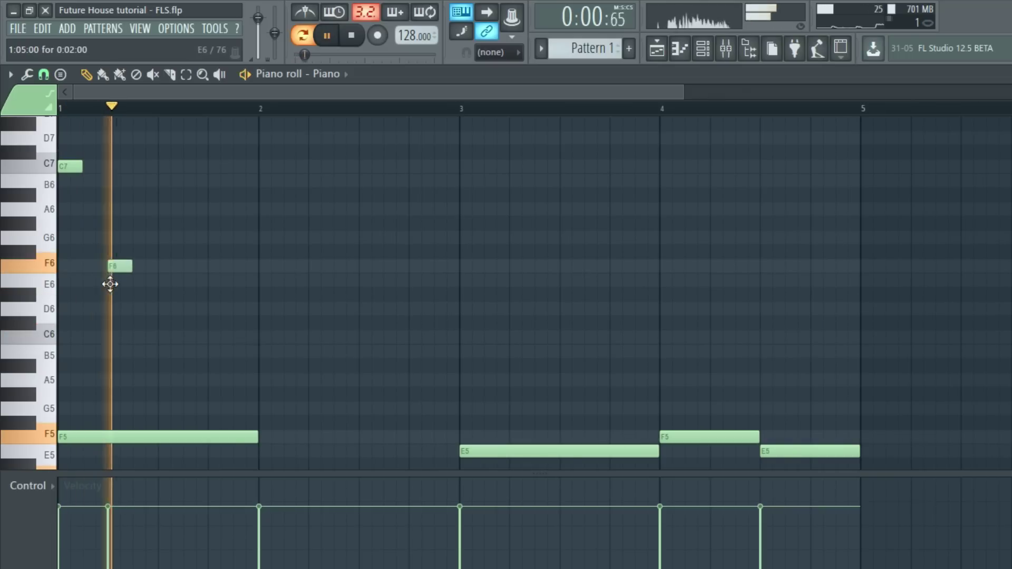
Place short C6, F6, C6 and F6 melody notes after the C7 note to complete bar 1.
drag(117, 347, 130, 353)
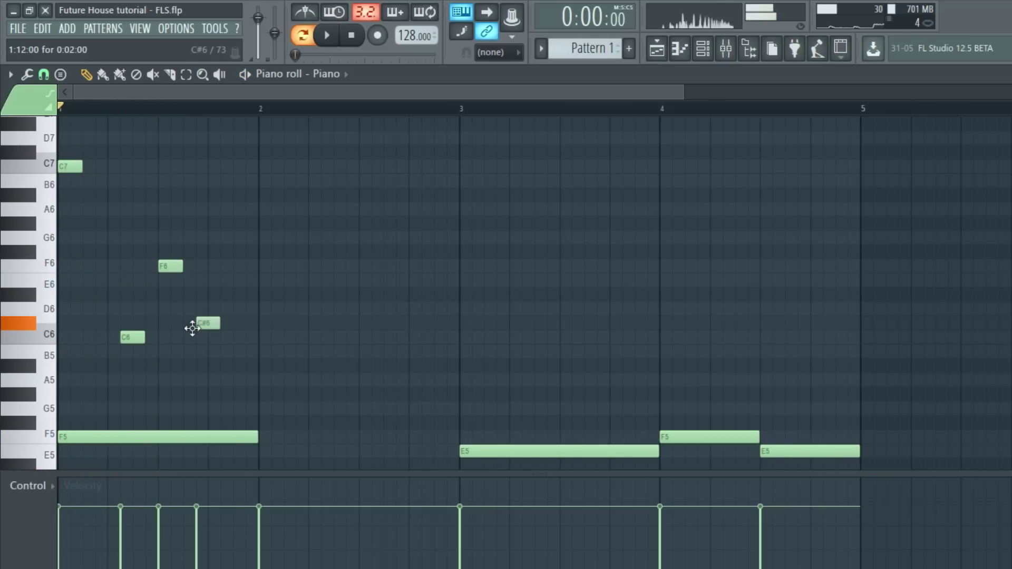
click(236, 353)
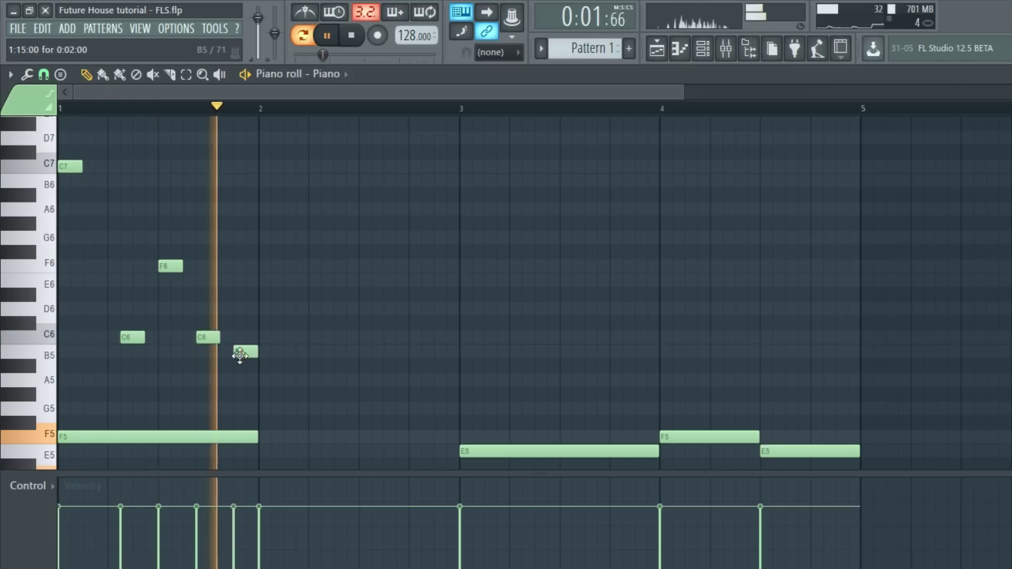
click(252, 267)
Fill bar 2 with short melody notes in the order F6, F6, E6, F6, C6 and F6.
click(278, 267)
click(321, 268)
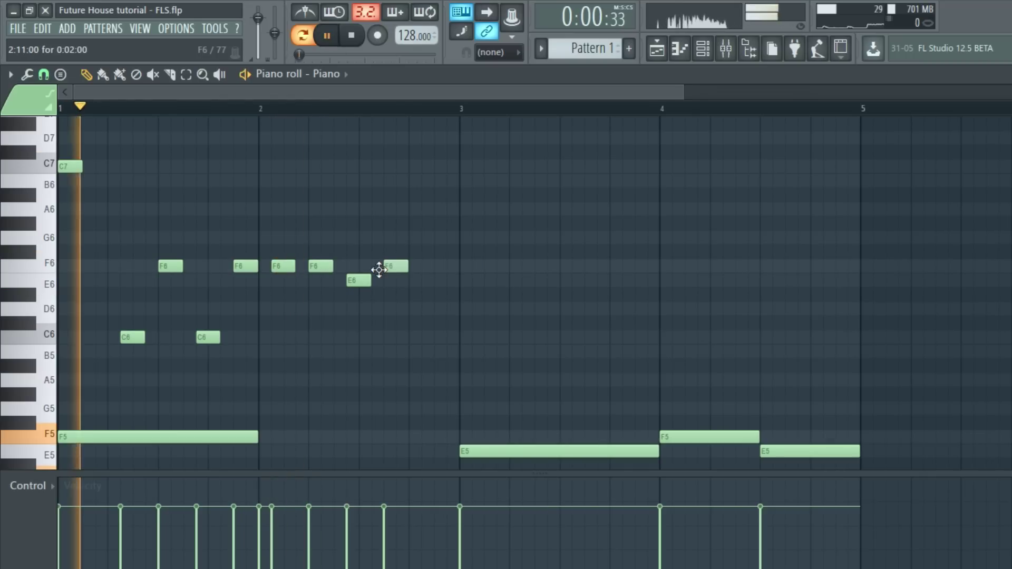
click(419, 267)
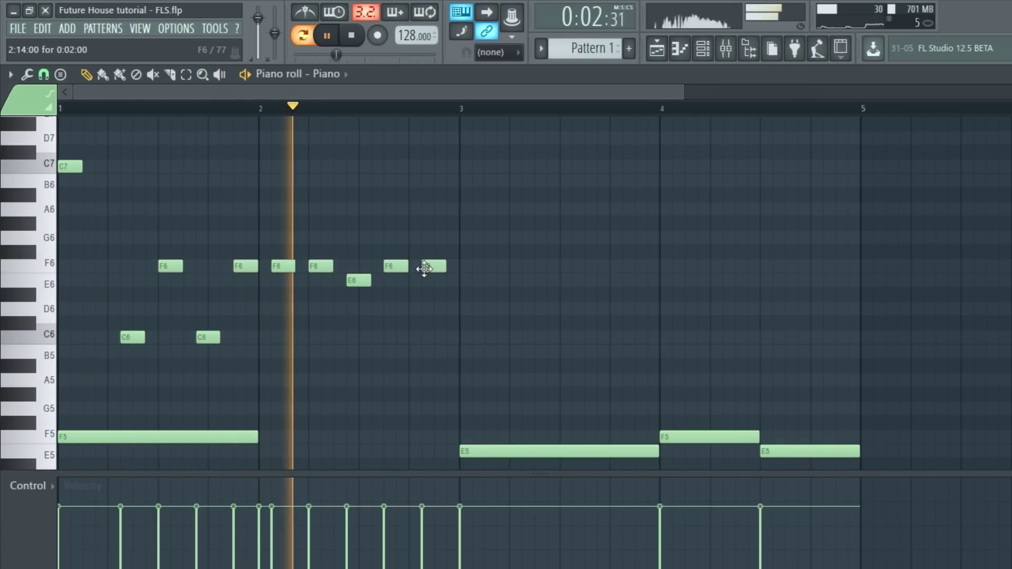
key(space)
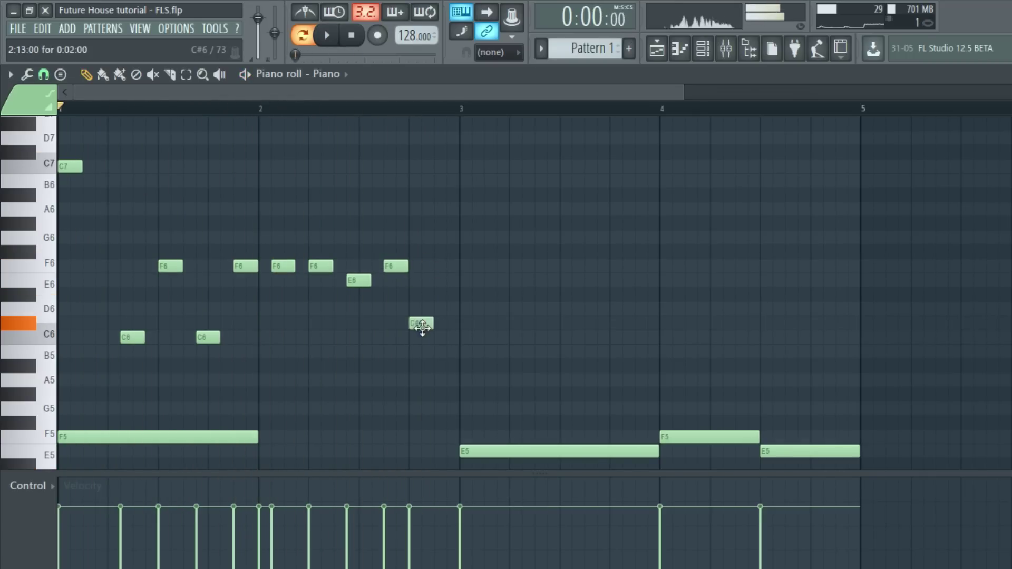
scroll(356, 321, down, 2)
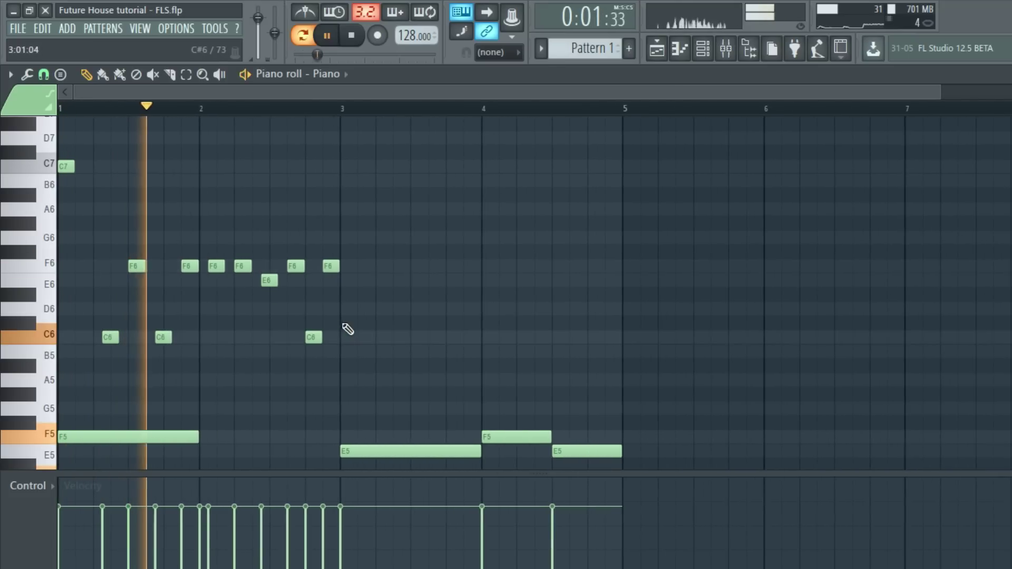
Copy the bar 1 melody notes to bar 3 at the same pitches, starting on C7, and play back from bar 3.
drag(185, 358, 357, 153)
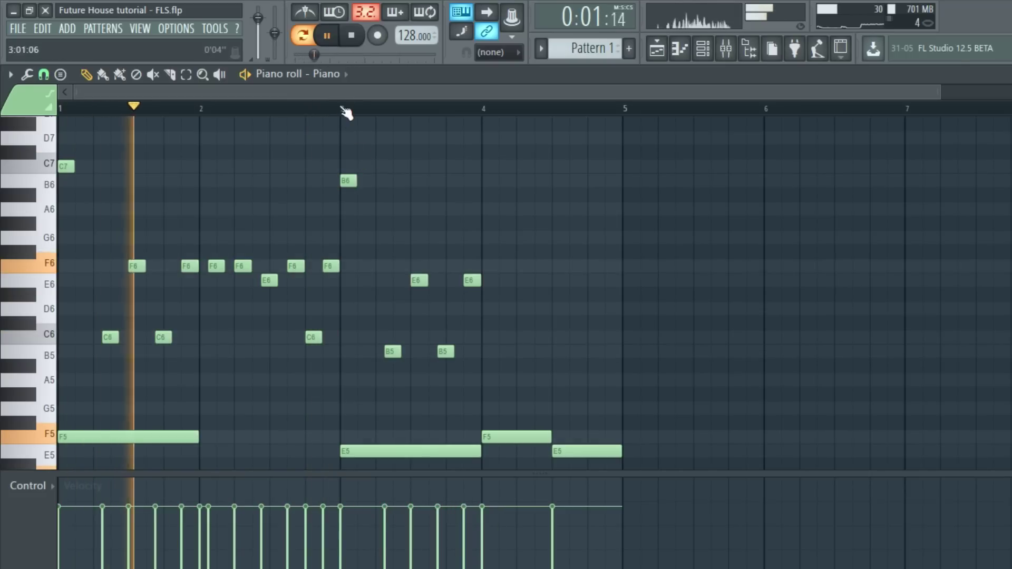
click(343, 100)
drag(514, 356, 354, 180)
drag(349, 180, 350, 162)
key(space)
right_click(699, 235)
scroll(492, 304, up, 1)
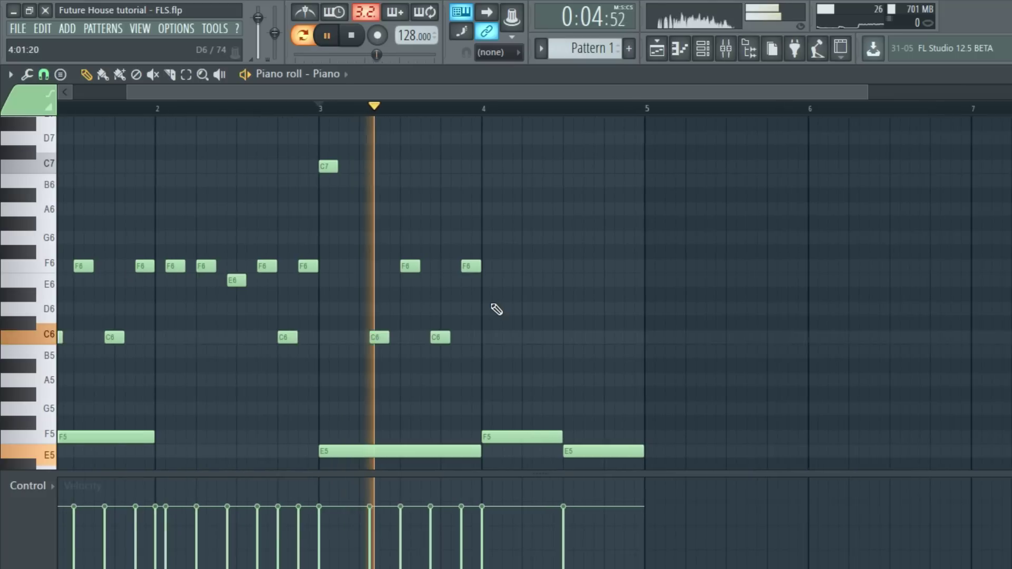
Add two short C6 melody notes in the first half of bar 4 and check them in playback.
key(space)
scroll(469, 265, up, 1)
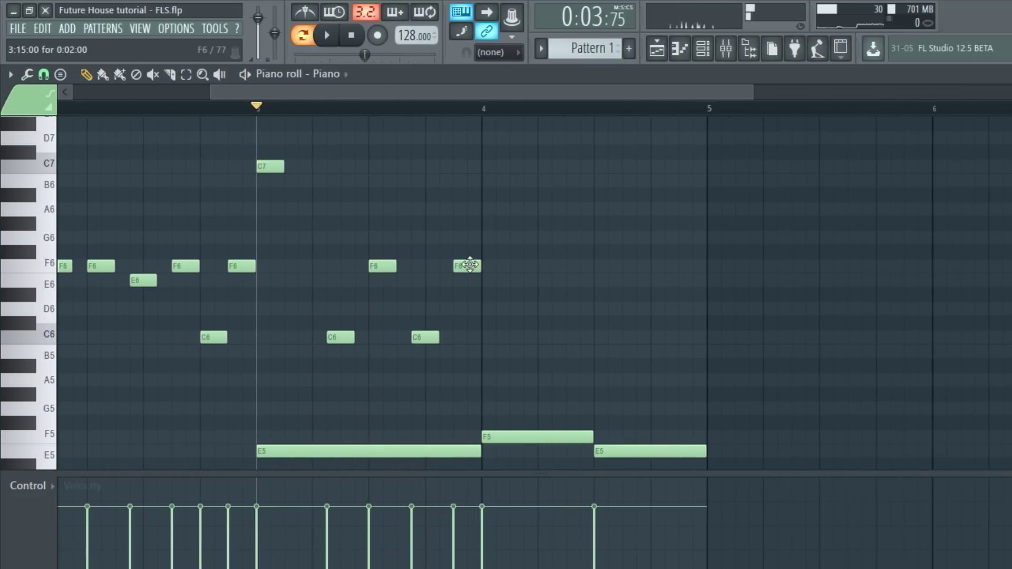
click(500, 336)
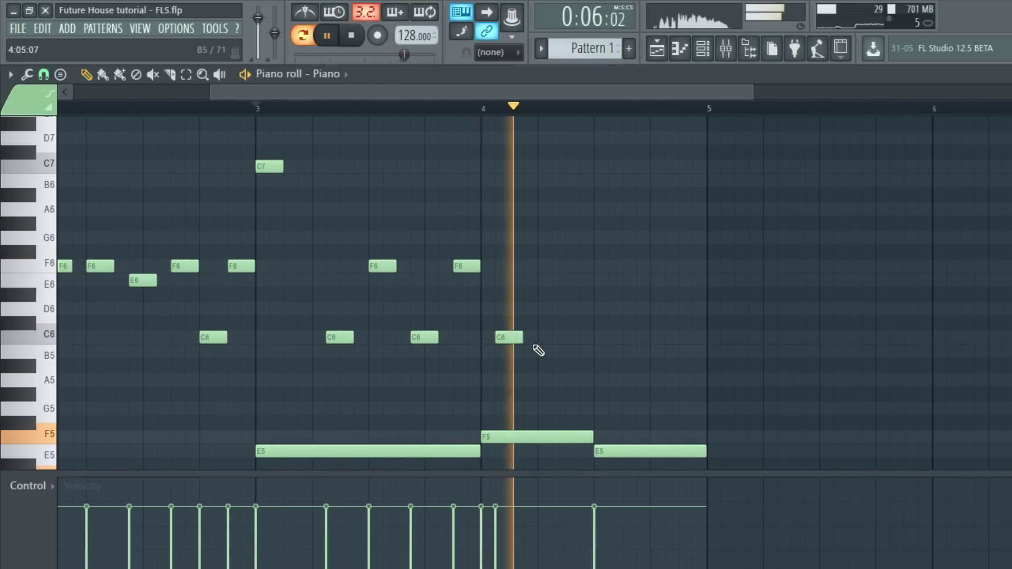
drag(502, 365, 516, 337)
key(space)
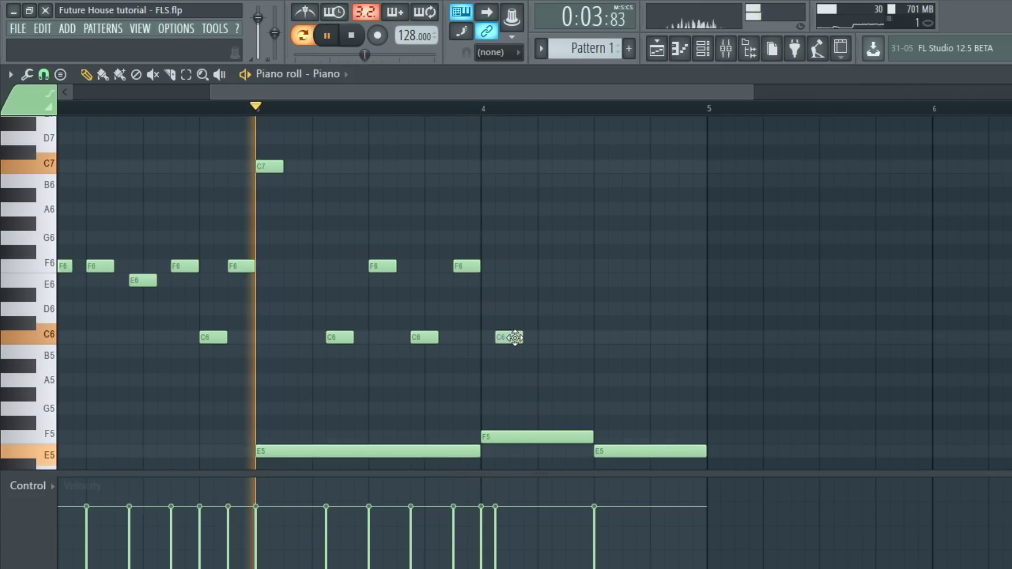
click(544, 340)
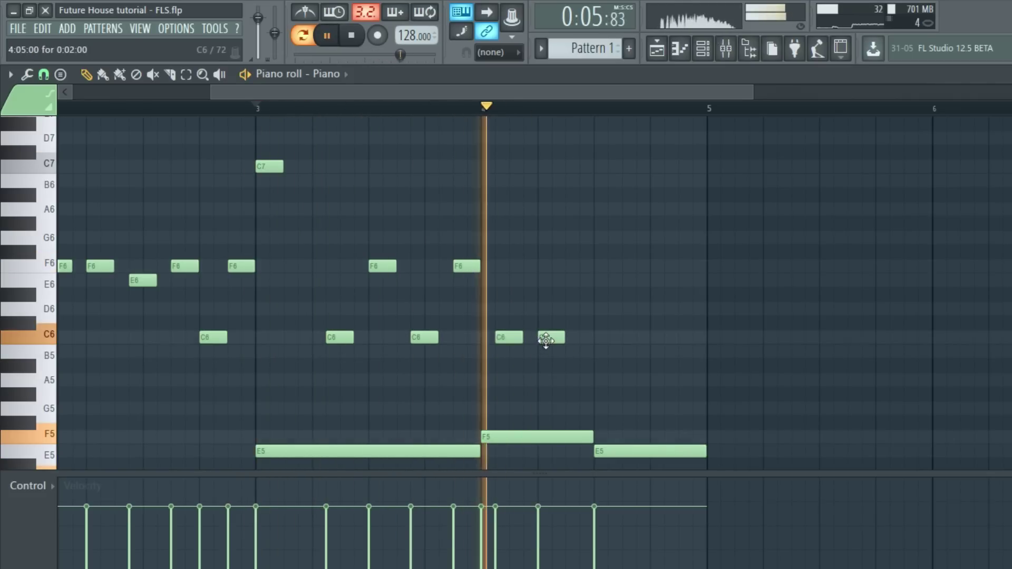
key(space)
Complete the bar 4 melody with two A5 notes, a short A5 between them, an F5 and a final C6.
ctrl+scroll(584, 383, up, 1)
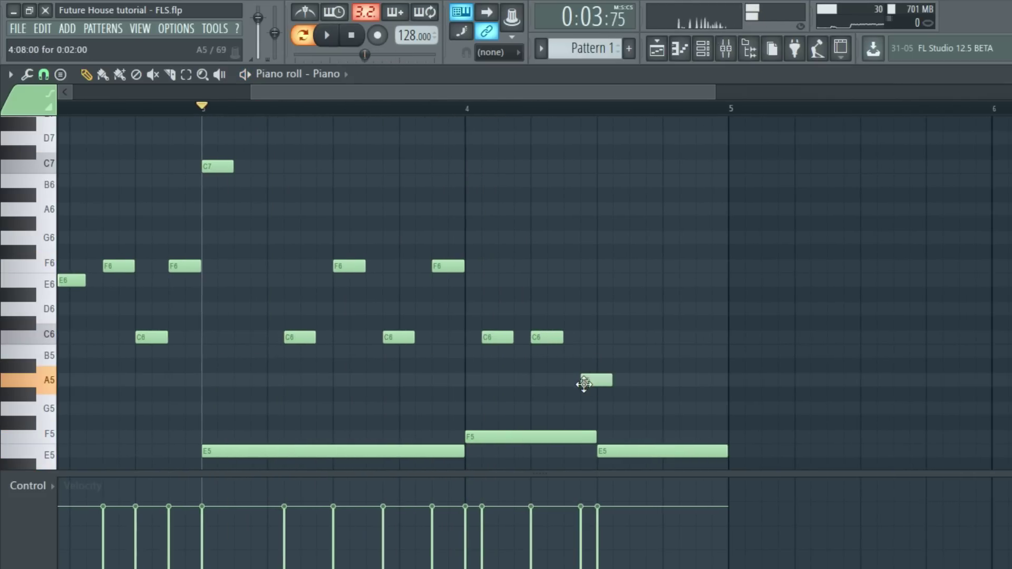
key(space)
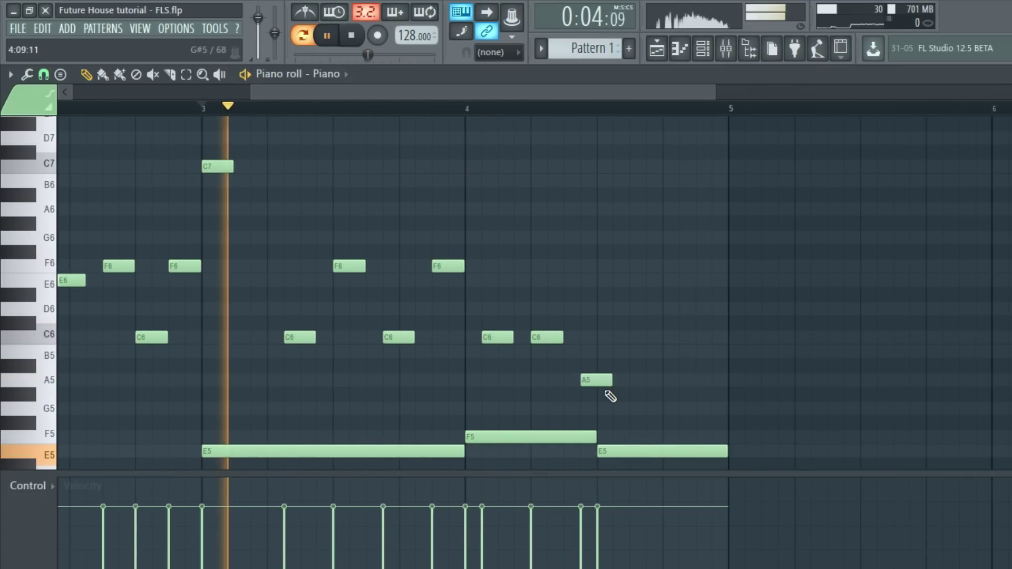
ctrl+scroll(624, 389, up, 3)
click(627, 382)
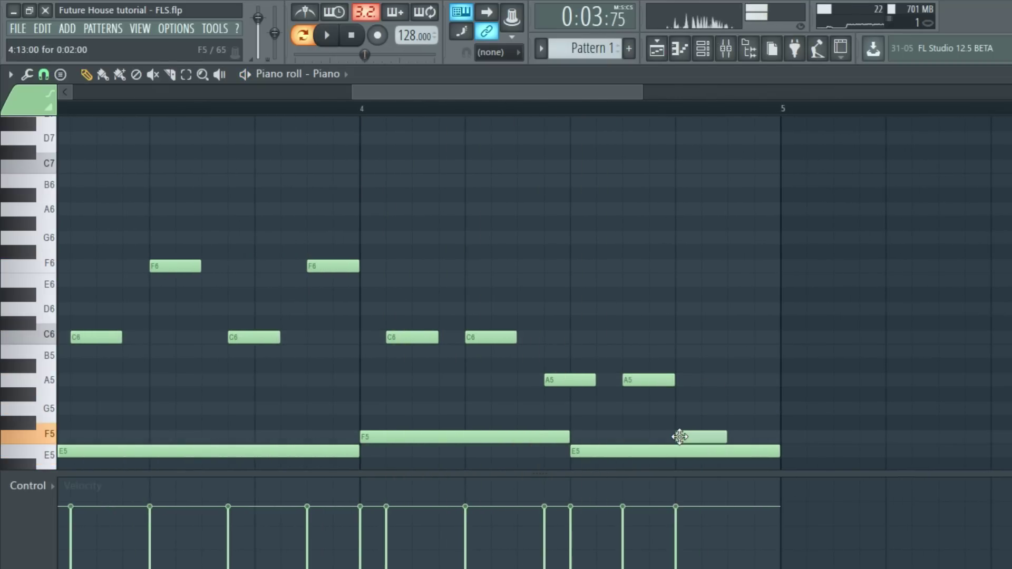
mouse_move(723, 338)
mouse_down()
mouse_move(723, 356)
mouse_move(726, 334)
mouse_up()
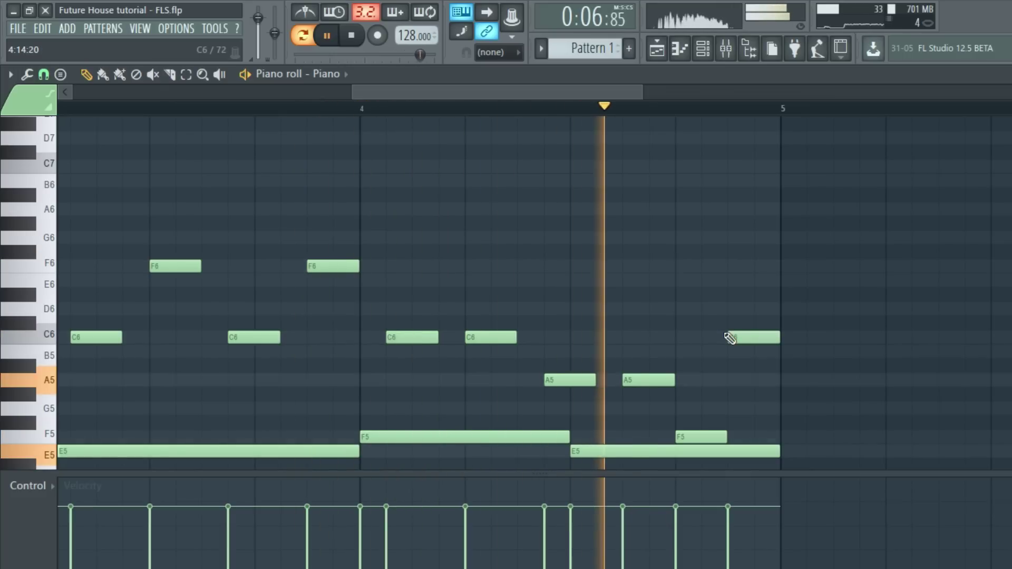
key(space)
drag(644, 344, 601, 380)
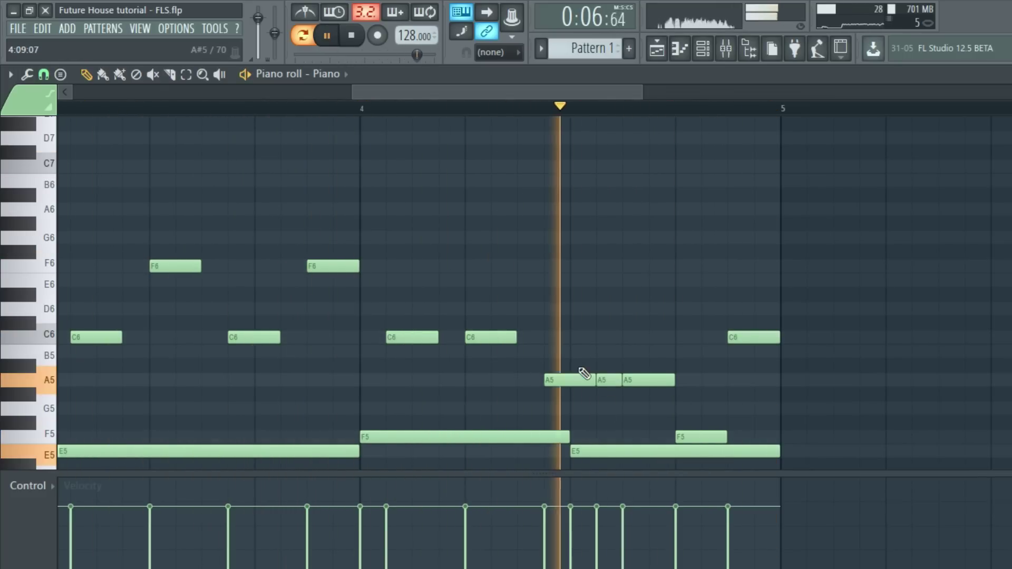
Select all the short melody notes above the sustained chords in Pattern 1 and cut them.
scroll(615, 429, down, 3)
key(space)
scroll(581, 446, down, 3)
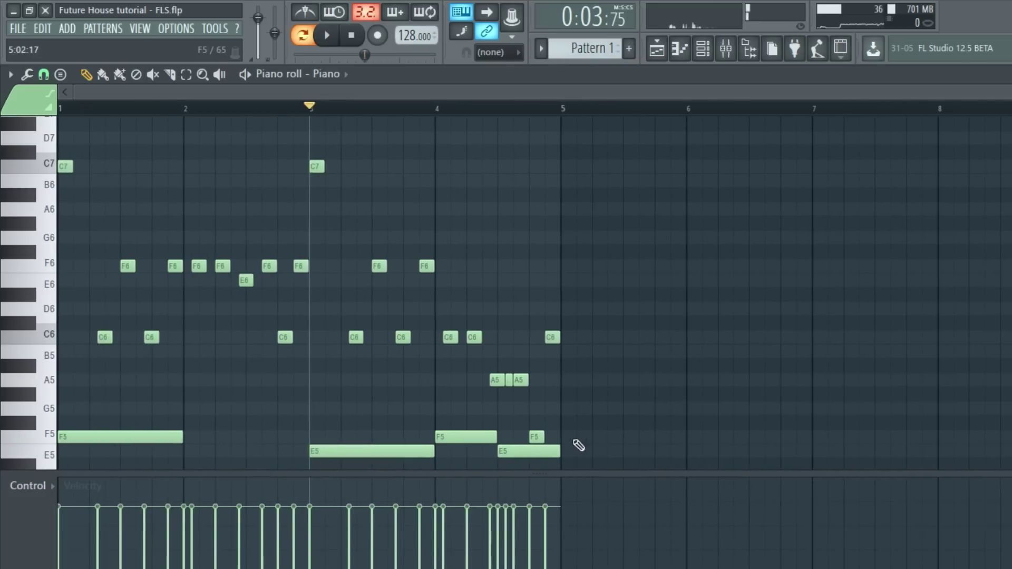
drag(576, 372, 51, 107)
scroll(671, 278, down, 5)
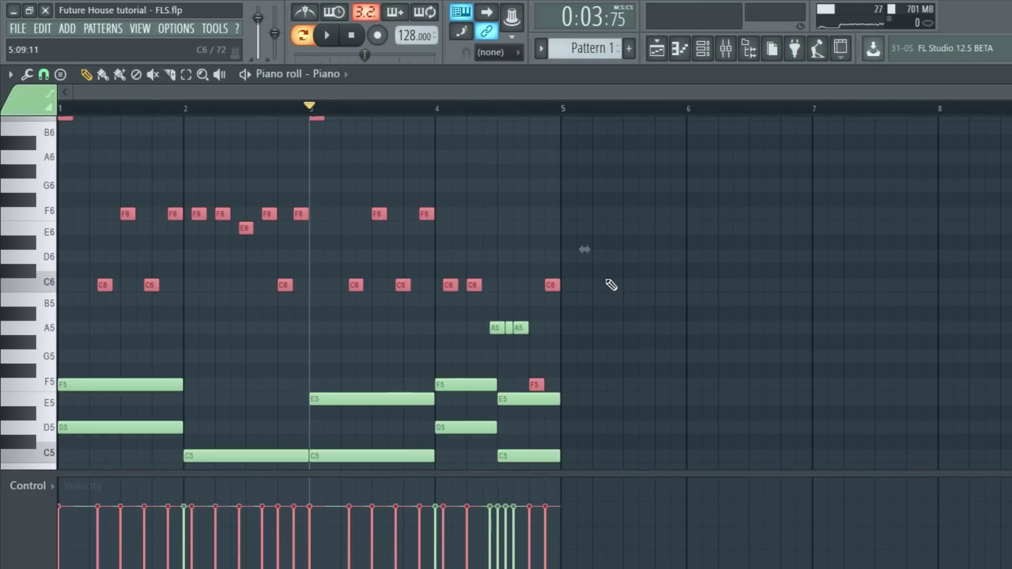
scroll(505, 262, up, 4)
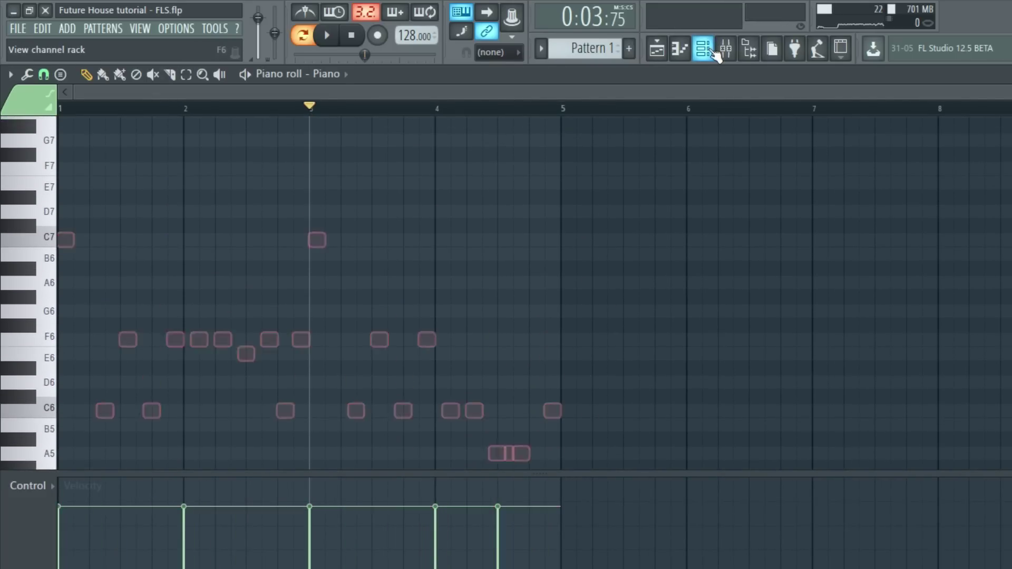
Create Pattern 2 and paste the cut melody into the Piano channel's piano roll.
click(704, 49)
click(105, 28)
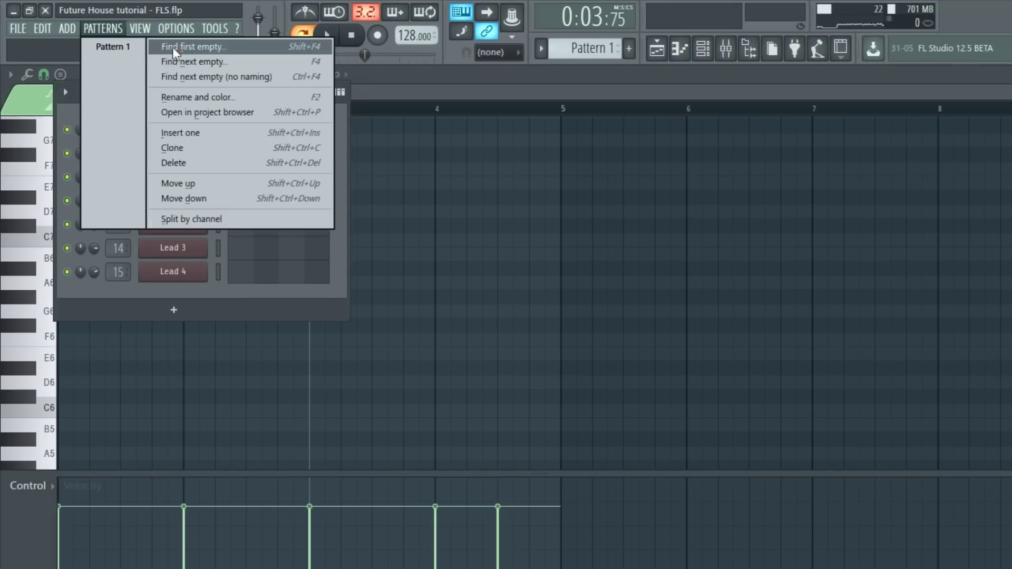
click(172, 46)
key(Return)
click(263, 129)
click(264, 129)
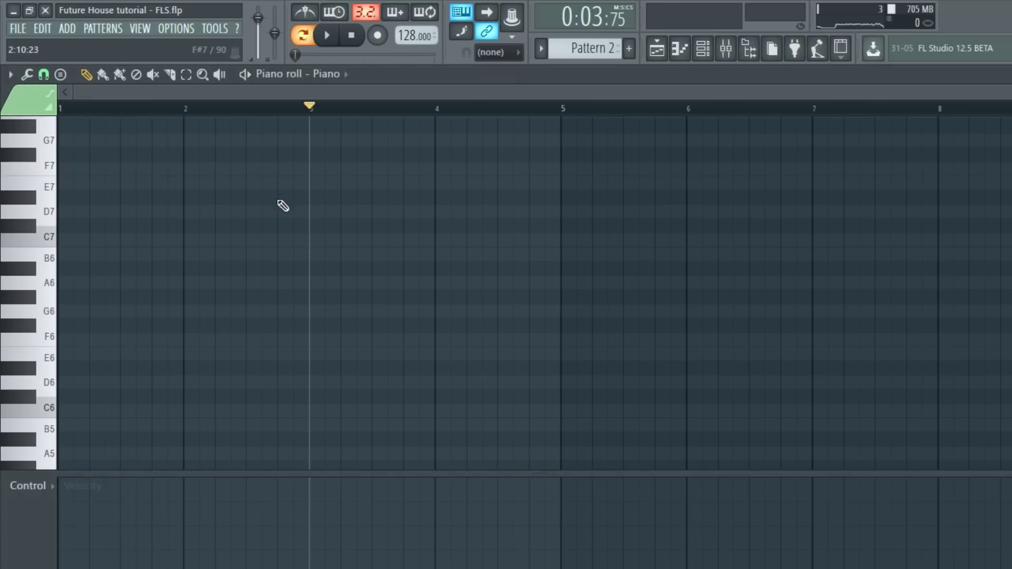
key(ctrl+v)
Return to the Piano chords in Pattern 1 and copy the lowest notes: A#3, F3, C3, D3 and C3.
click(707, 50)
click(105, 28)
click(108, 42)
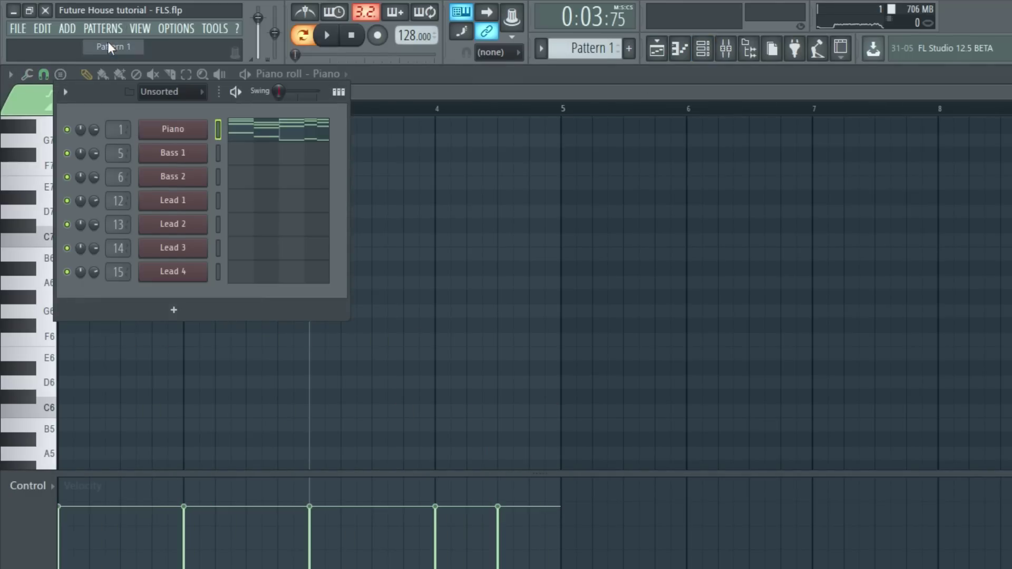
click(255, 132)
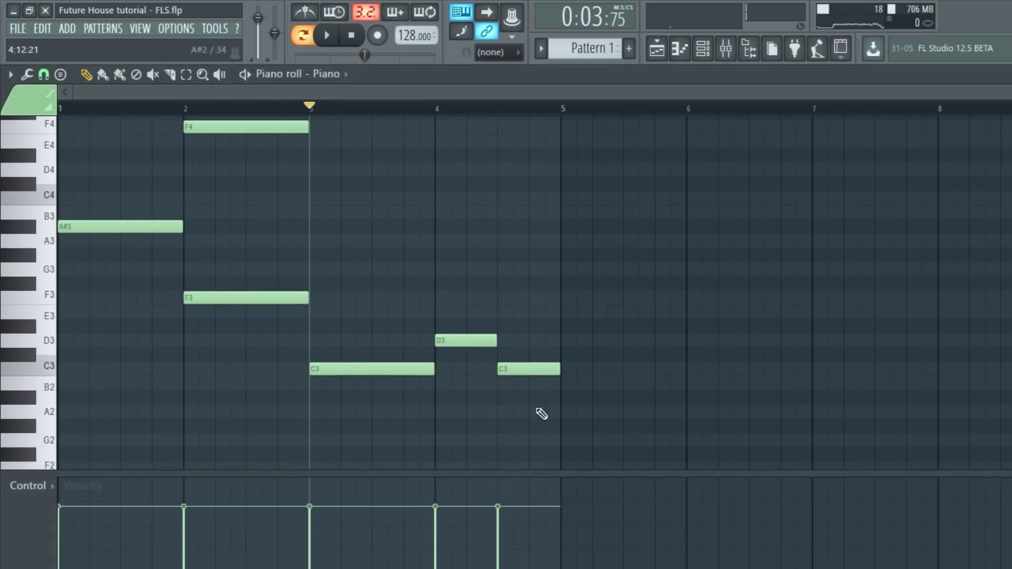
drag(540, 414, 125, 201)
Paste the copied low notes into the Bass 1 piano roll of Pattern 2 and raise them one octave.
click(724, 50)
click(103, 28)
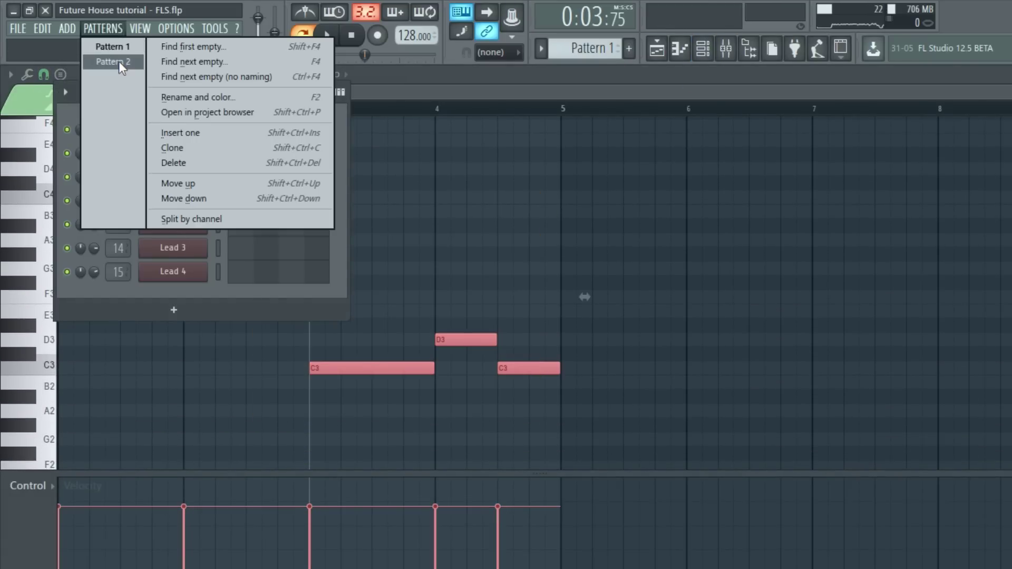
click(119, 61)
key(space)
click(242, 156)
key(space)
key(ctrl+Up)
key(space)
Raise every Bass 1 note after the first A#4 by another octave and preview the bass line.
scroll(470, 222, right, 2)
scroll(422, 242, up, 3)
scroll(217, 291, left, 2)
drag(607, 371, 197, 218)
key(ctrl+Up)
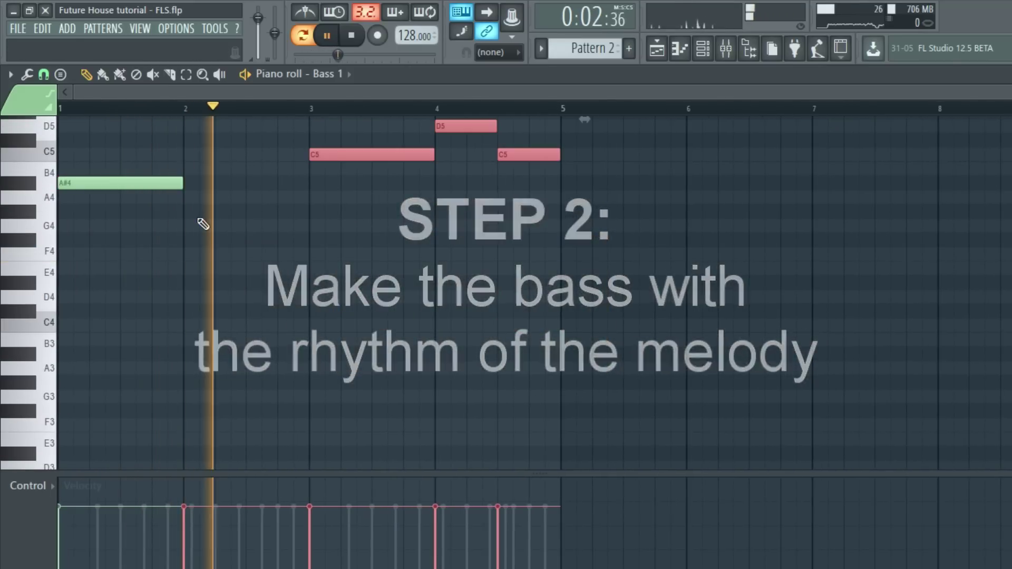
scroll(201, 224, up, 3)
key(space)
right_click(530, 171)
key(space)
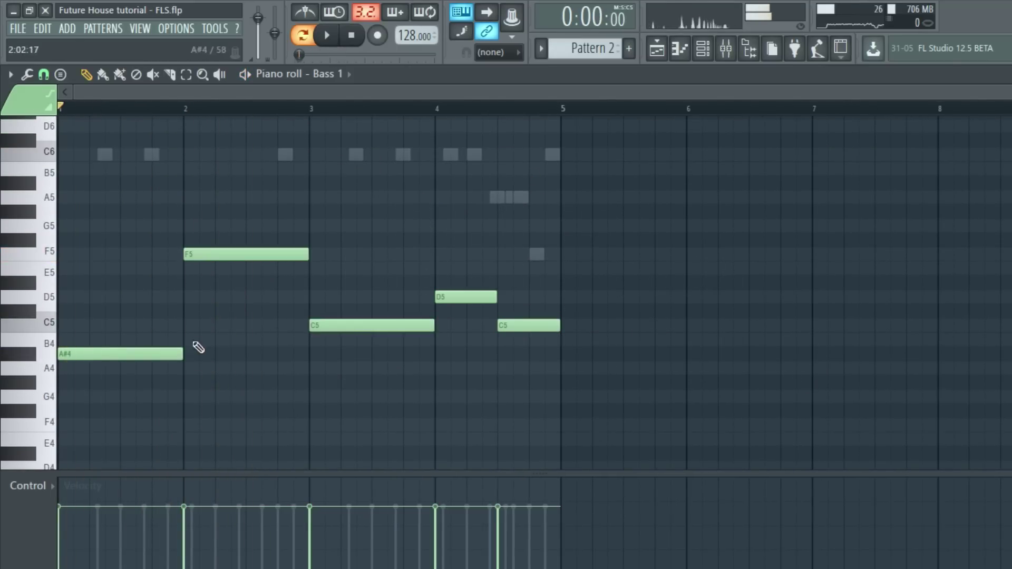
Shorten the first A#4 bass note in bar 1 to four steps.
scroll(60, 353, up, 3)
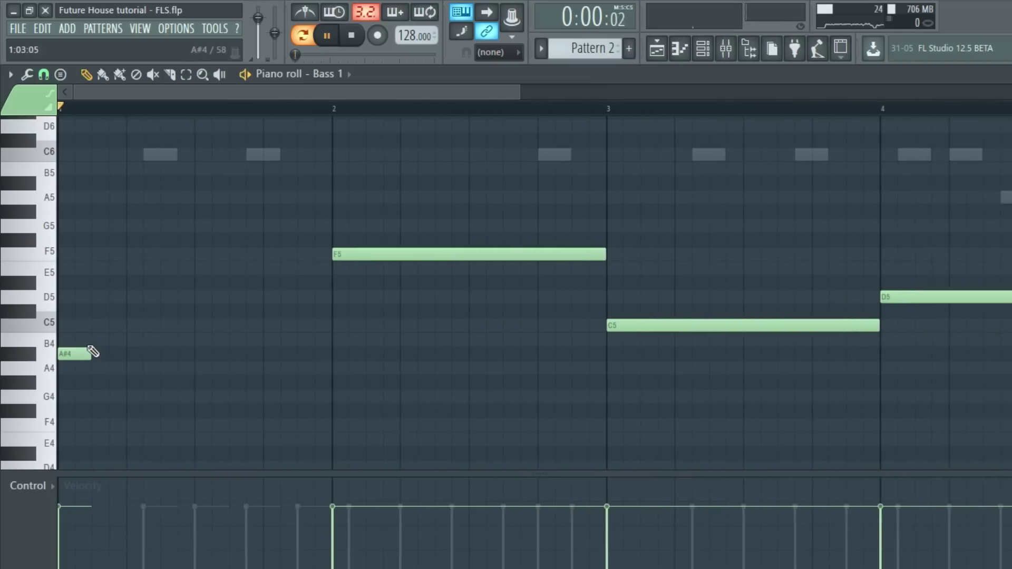
scroll(96, 351, up, 3)
key(space)
scroll(94, 357, down, 1)
key(space)
key(space)
key(space)
drag(89, 399, 124, 399)
key(space)
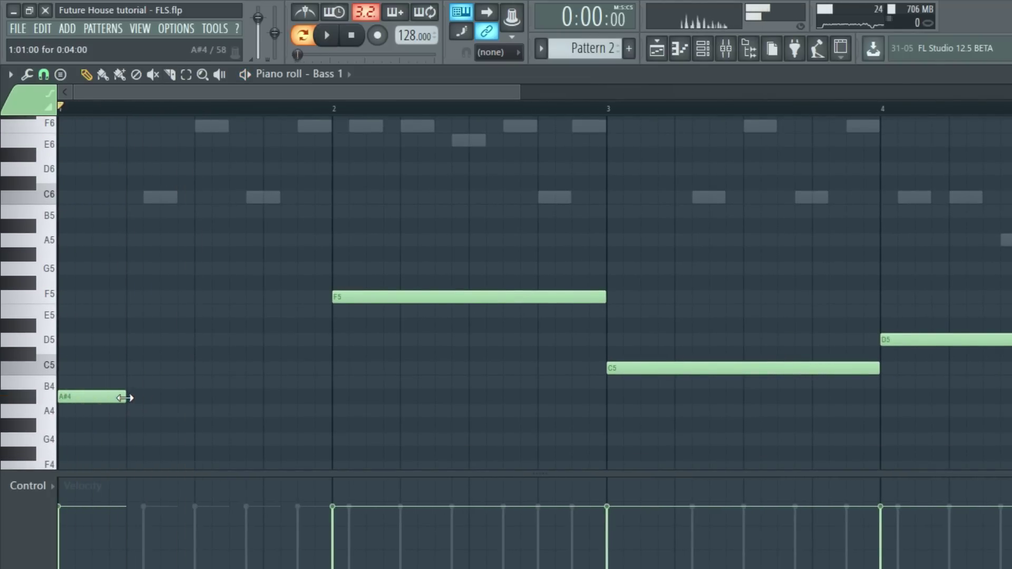
Add four more A#4 bass notes across bar 1, each starting on a melody note.
key(space)
click(168, 397)
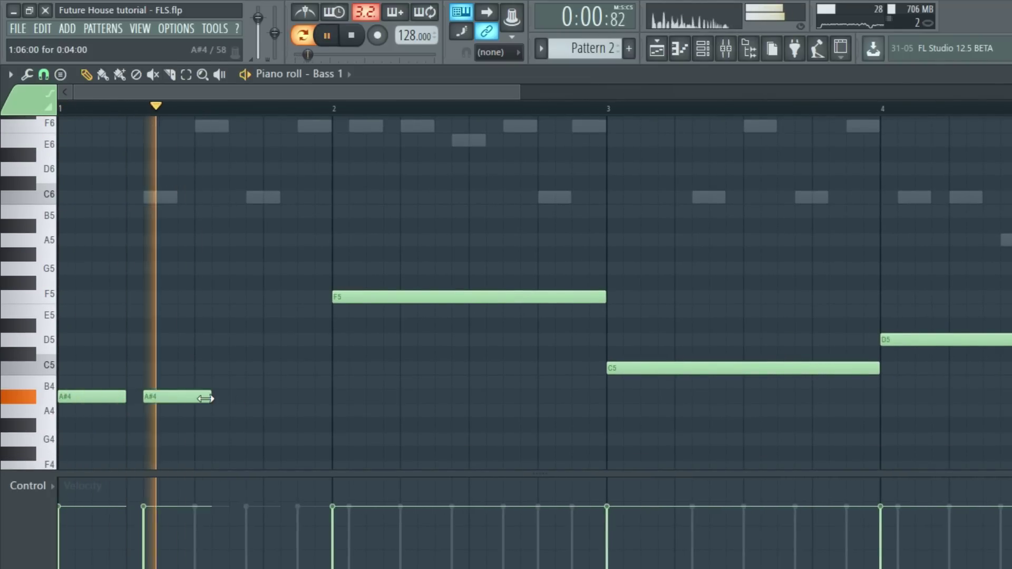
key(space)
drag(245, 397, 292, 394)
click(304, 396)
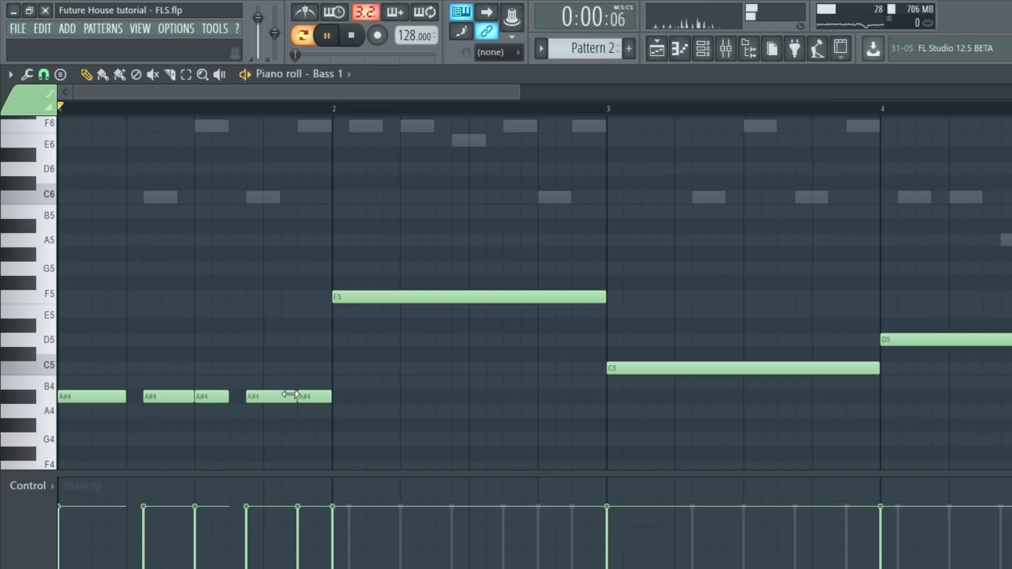
Replace the last A#4 of bar 1 with the F5 bass note, starting it there and shortening it to three steps.
right_click(319, 396)
drag(362, 294, 327, 293)
drag(569, 295, 349, 298)
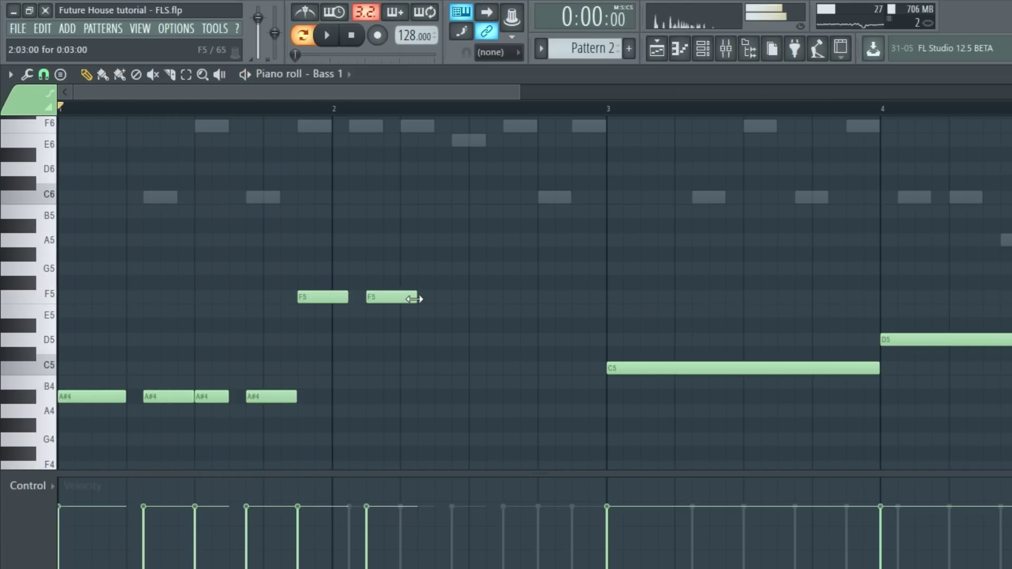
Place four two-step F5 bass notes under the first four melody notes of bar 2.
drag(414, 296, 397, 296)
scroll(448, 393, up, 3)
drag(399, 343, 422, 343)
key(space)
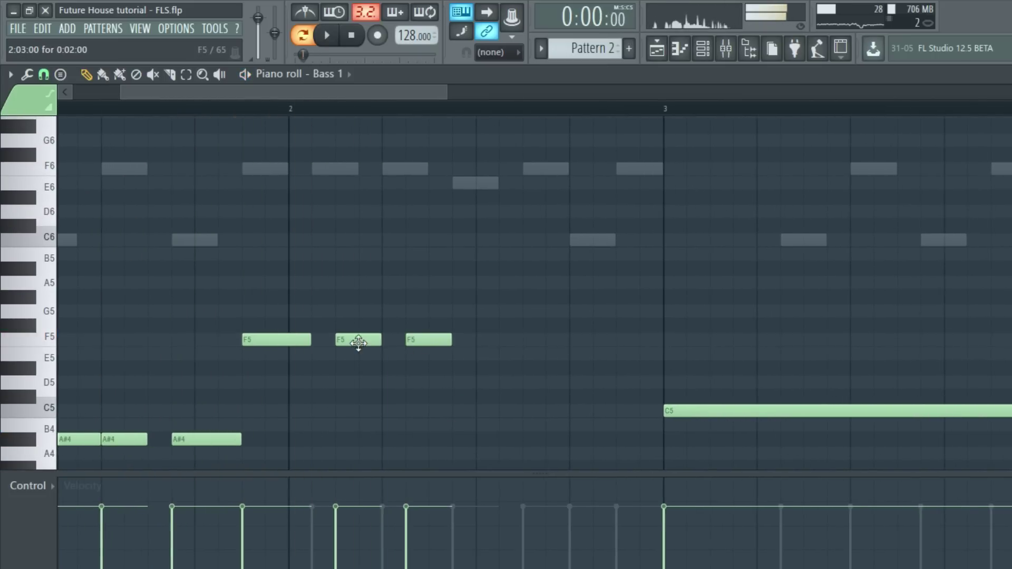
key(space)
click(455, 340)
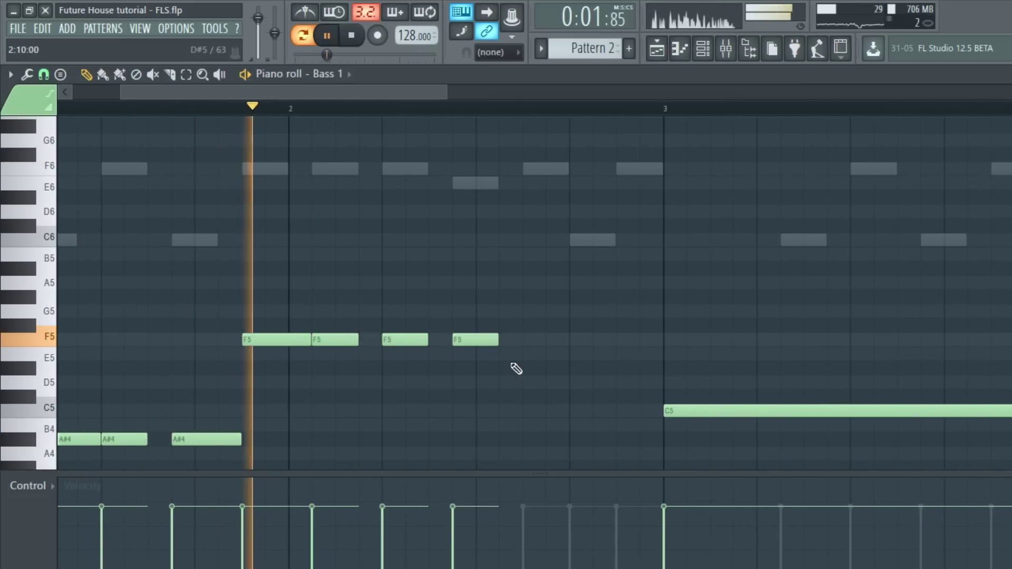
click(527, 339)
key(space)
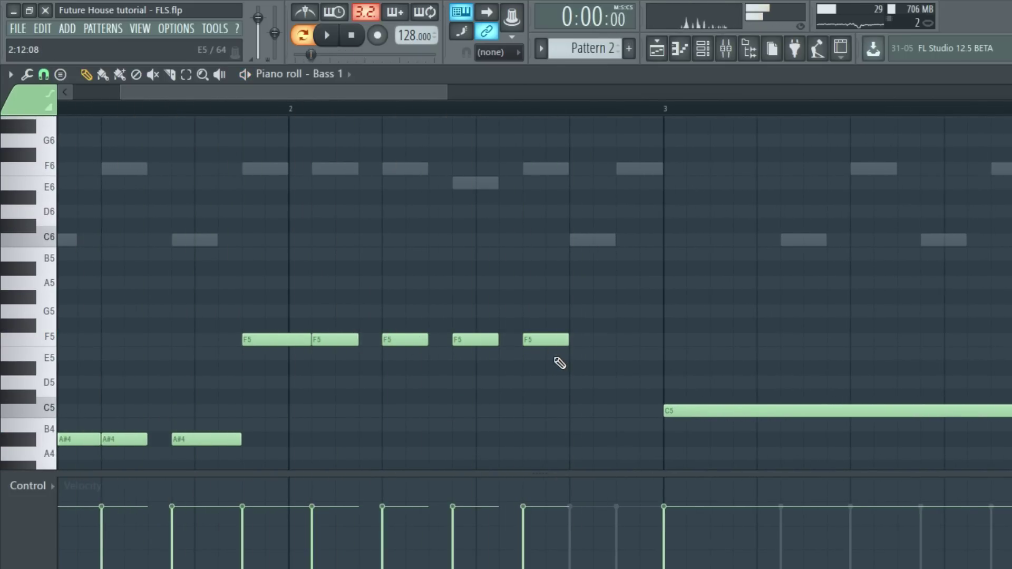
Add two two-step F5 bass notes at the end of bar 2, starting on the last two melody notes.
scroll(555, 367, up, 1)
drag(482, 382, 480, 213)
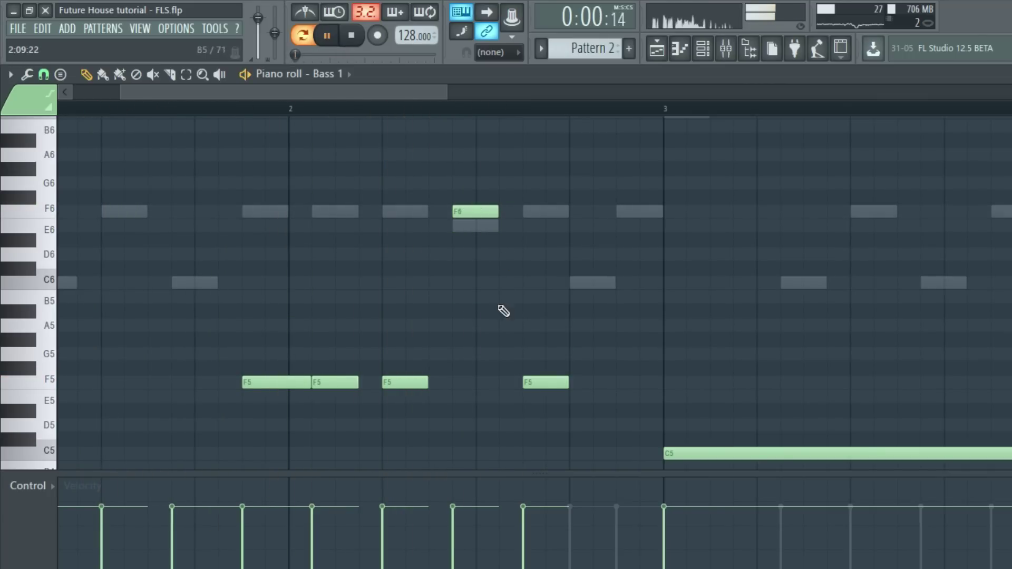
click(587, 388)
click(628, 388)
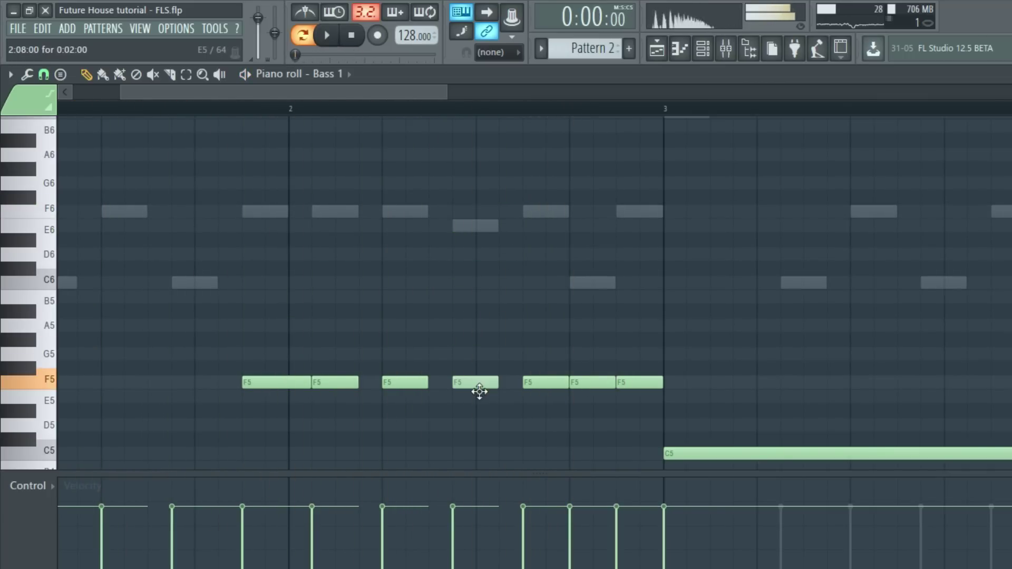
Raise the third-to-last F5 bass note of bar 2 to F6 and add a one-step F5 under its second half.
drag(536, 381, 532, 211)
key(space)
click(548, 382)
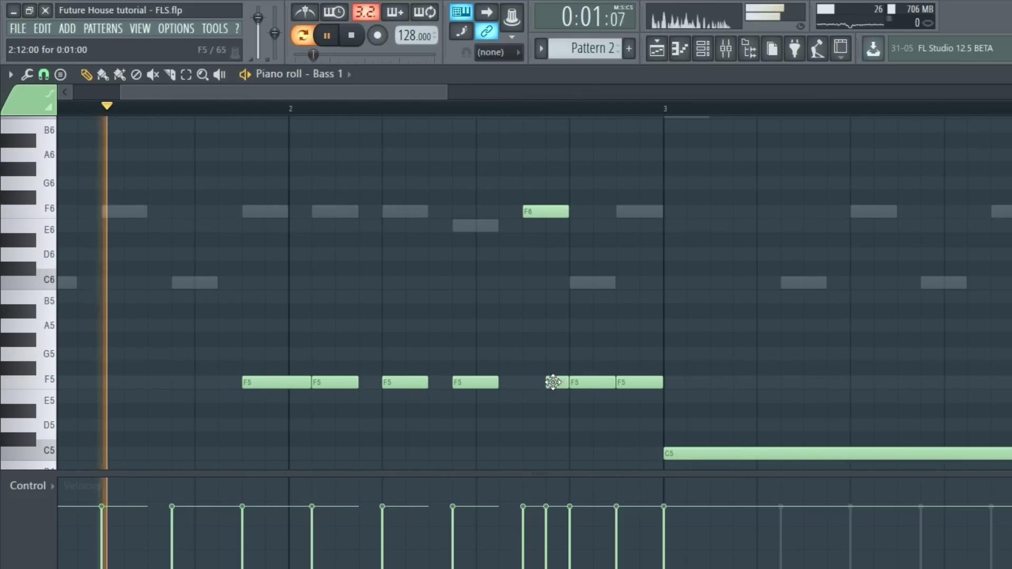
Replace the long C5 in bar 3 with a copy of bar 1's four-note A#4 rhythm, raised to C5.
scroll(517, 390, down, 1)
scroll(332, 388, down, 1)
key(space)
scroll(639, 389, down, 2)
scroll(295, 403, down, 1)
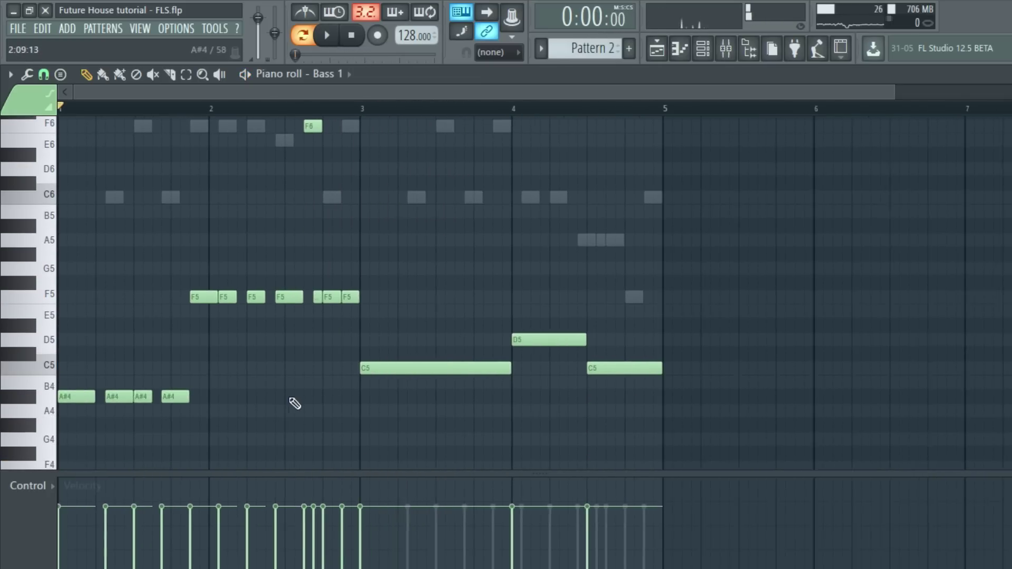
drag(232, 419, 74, 390)
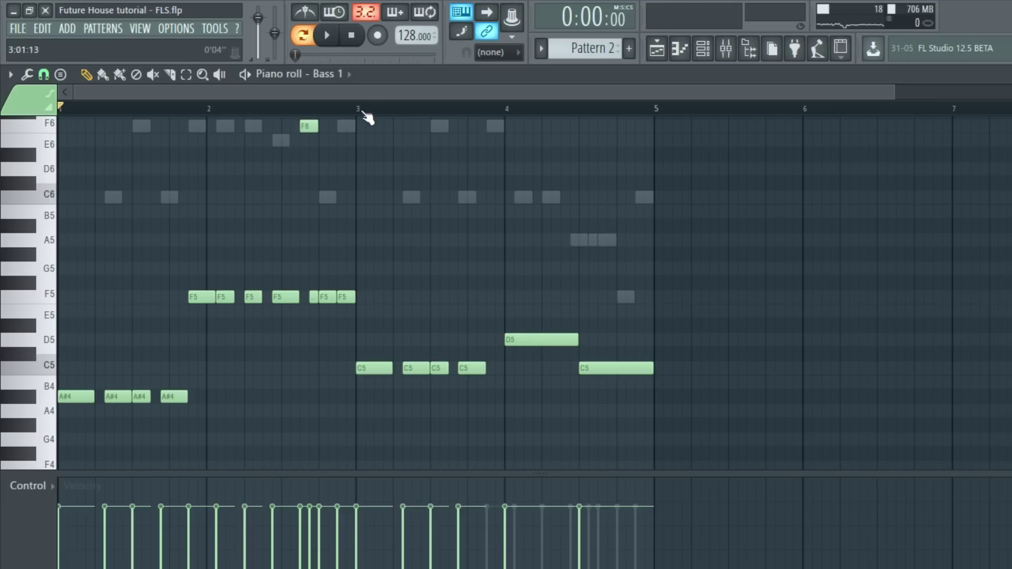
Start the D5 bass note at 3:15 and split it into three melody-aligned D5 notes: three steps, two steps at 4:02, three steps at 4:05.
click(364, 112)
key(space)
scroll(448, 309, up, 2)
drag(585, 344, 551, 339)
key(space)
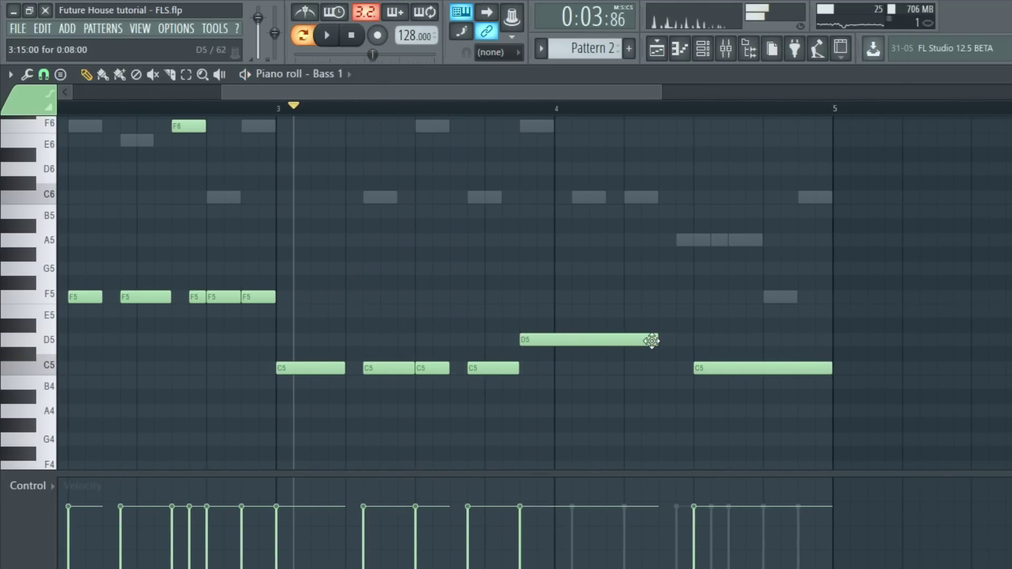
drag(656, 341, 561, 345)
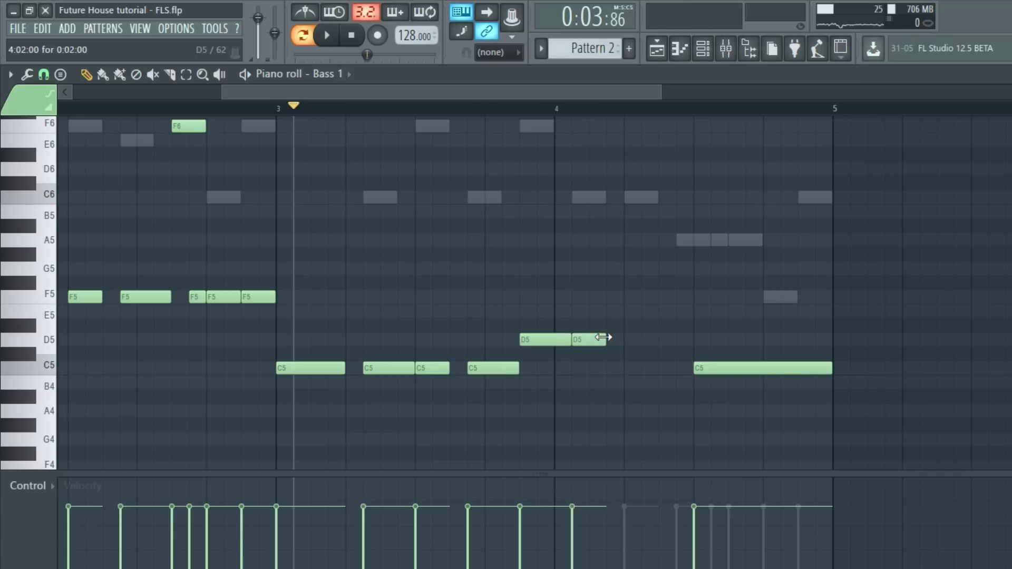
key(space)
drag(659, 340, 673, 340)
Start the last C5 bass note at 4:08 and break it into five C5 notes of 2, 1, 2, 2 and 2 steps.
ctrl+scroll(704, 362, up, 2)
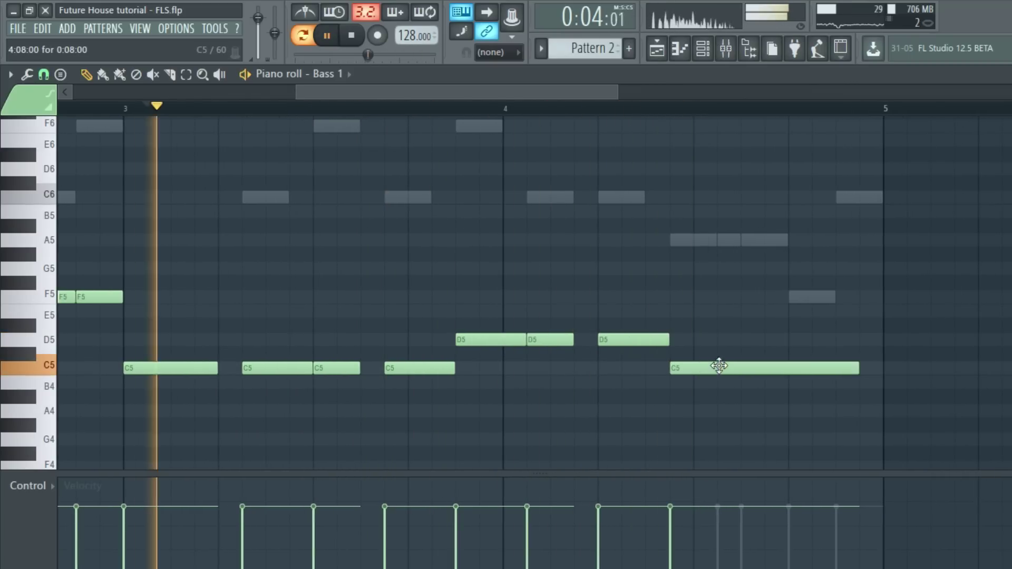
drag(860, 367, 728, 366)
click(729, 366)
click(753, 366)
drag(761, 367, 788, 366)
click(796, 366)
click(844, 366)
scroll(893, 440, up, 1)
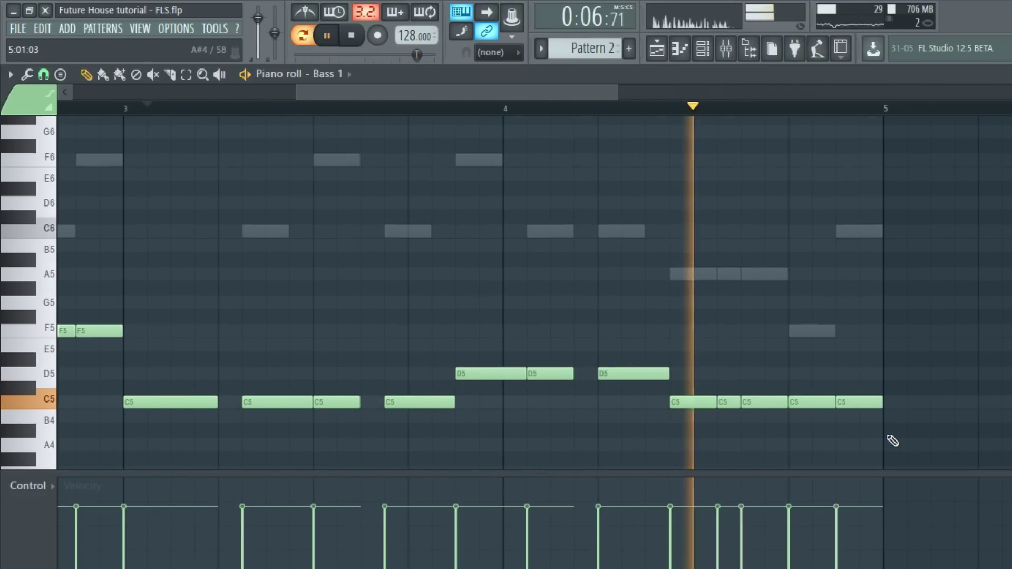
Raise the third of the five closing C5 notes in bar 4 to C6 and add a one-step C5 under its second half.
scroll(893, 441, up, 4)
mouse_move(764, 455)
mouse_down()
mouse_move(763, 329)
mouse_move(758, 459)
mouse_up()
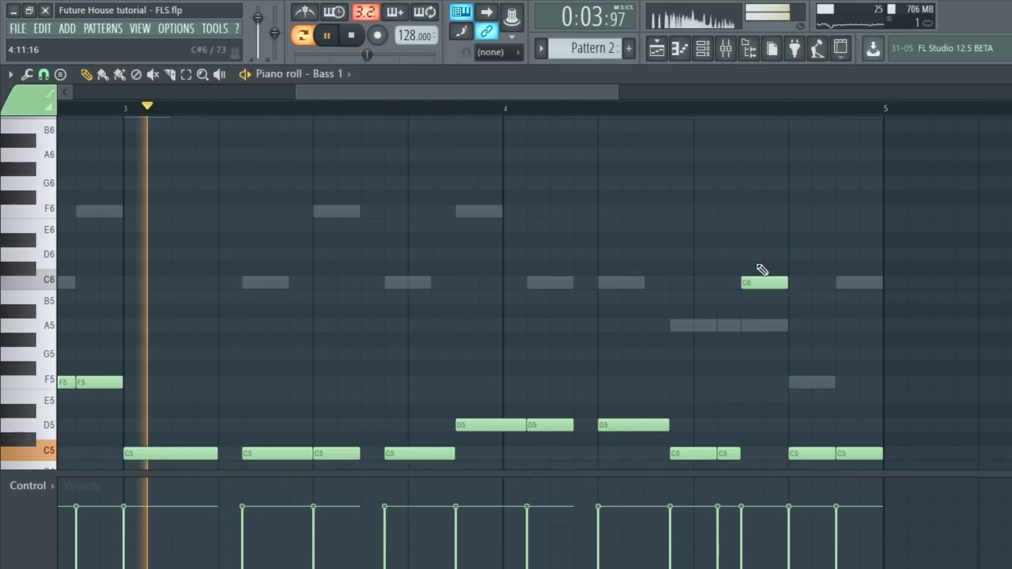
scroll(694, 210, down, 3)
click(703, 49)
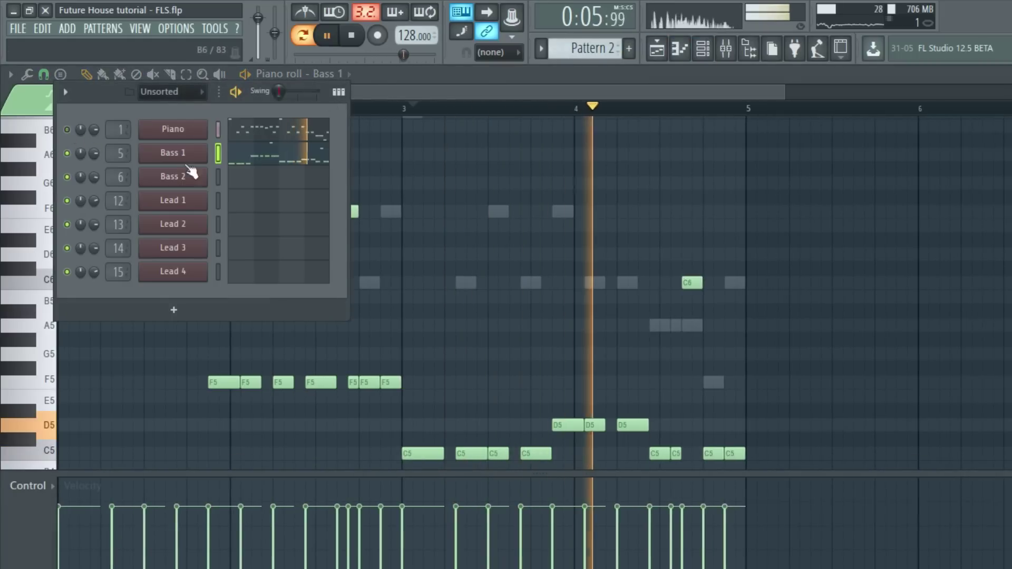
key(F6)
key(space)
scroll(583, 357, down, 3)
scroll(690, 316, up, 3)
click(692, 312)
drag(694, 298, 694, 327)
scroll(502, 373, down, 3)
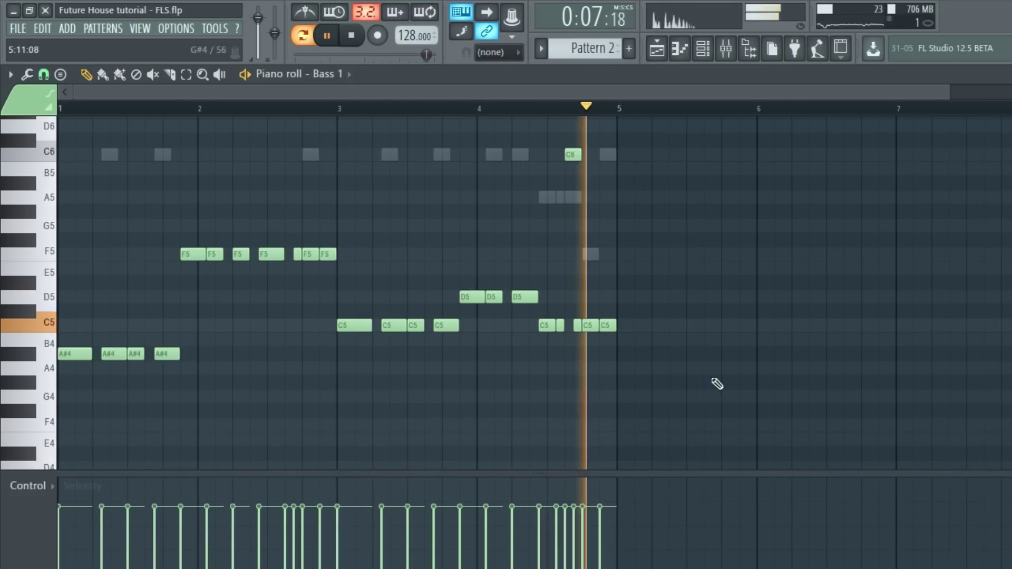
Quantize all Bass 1 notes with the 16_machine swing groove template.
scroll(722, 91, up, 1)
click(703, 50)
scroll(648, 422, down, 1)
key(ctrl+a)
scroll(667, 440, up, 5)
scroll(211, 174, down, 3)
click(12, 77)
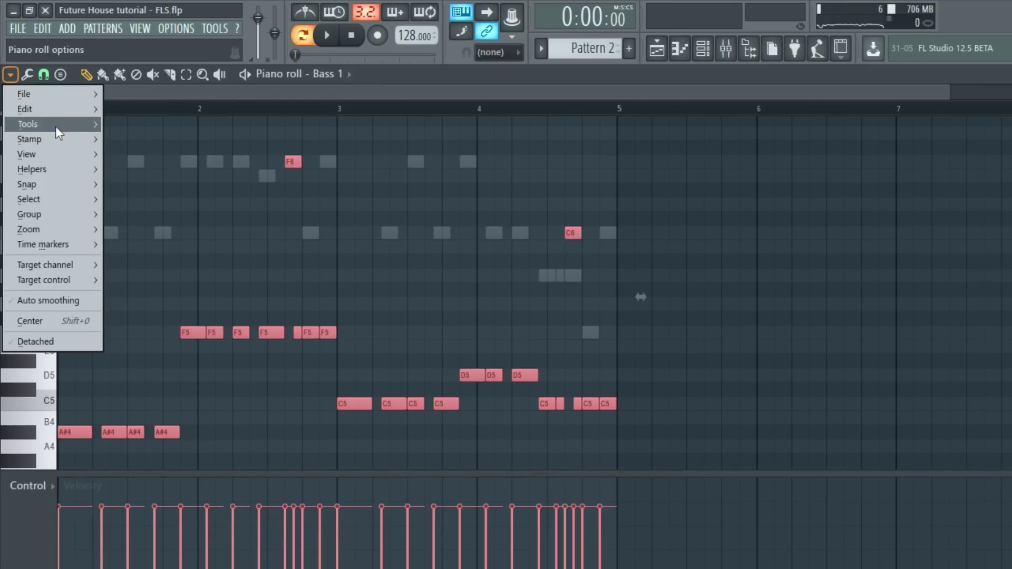
mouse_move(73, 96)
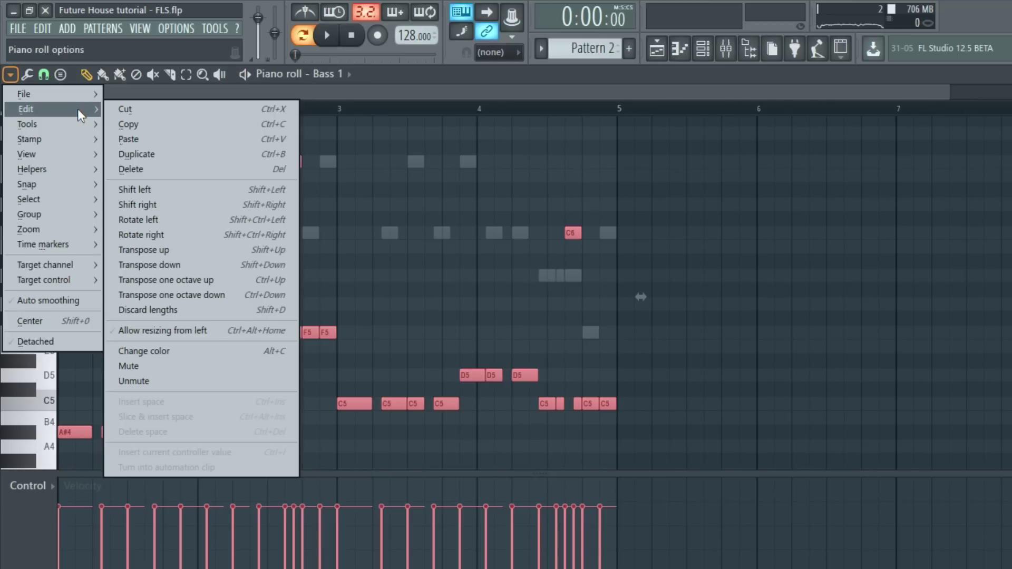
mouse_move(84, 122)
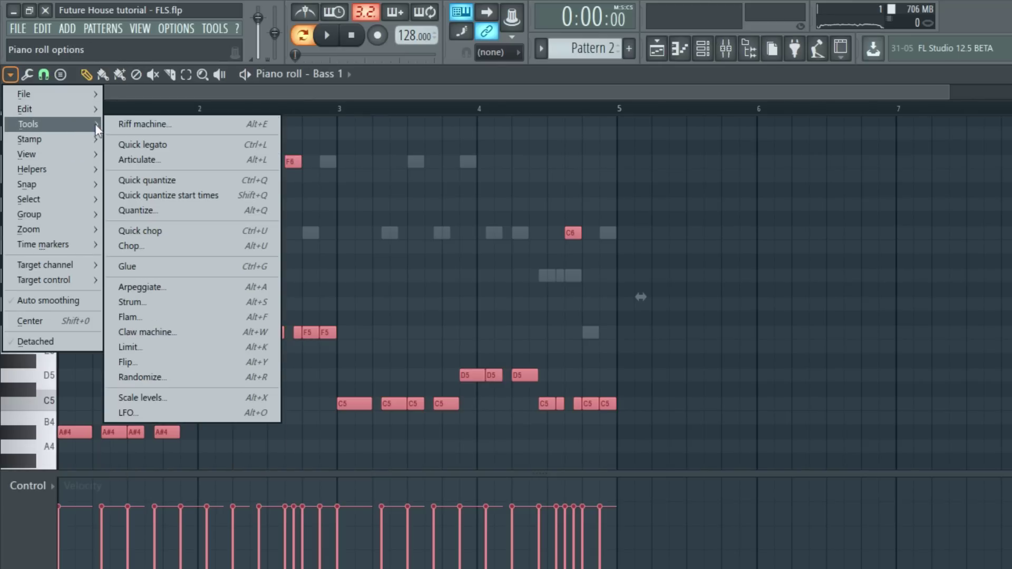
click(163, 210)
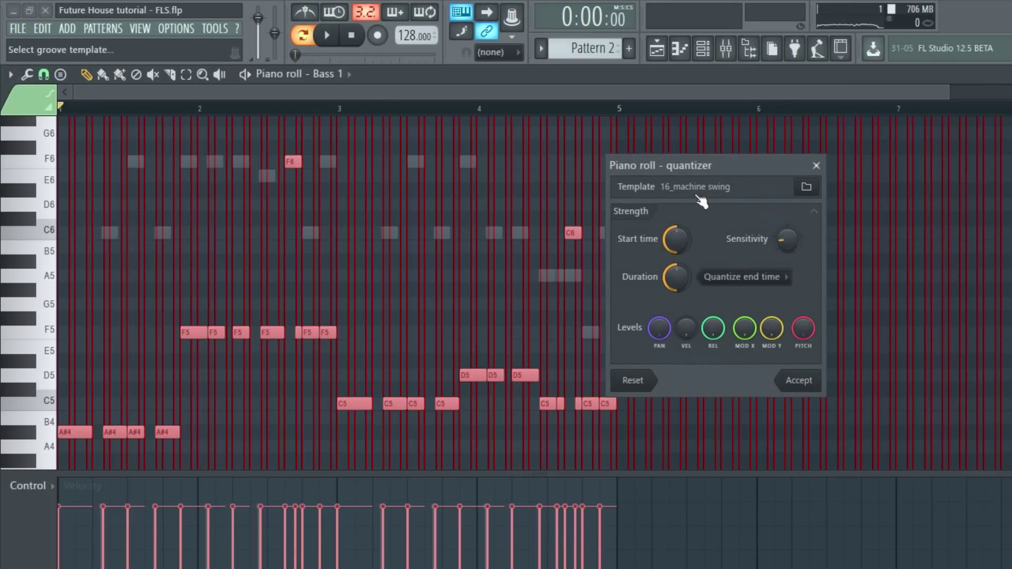
click(800, 382)
Play the swung pattern and open the Piano channel's melody in the piano roll.
scroll(68, 259, down, 3)
scroll(71, 263, up, 3)
scroll(349, 277, down, 4)
scroll(290, 262, up, 1)
scroll(287, 260, up, 1)
click(706, 50)
key(space)
click(282, 133)
Quantize all Piano melody notes with the 16_machine swing groove template.
drag(727, 396, 55, 102)
scroll(198, 259, down, 4)
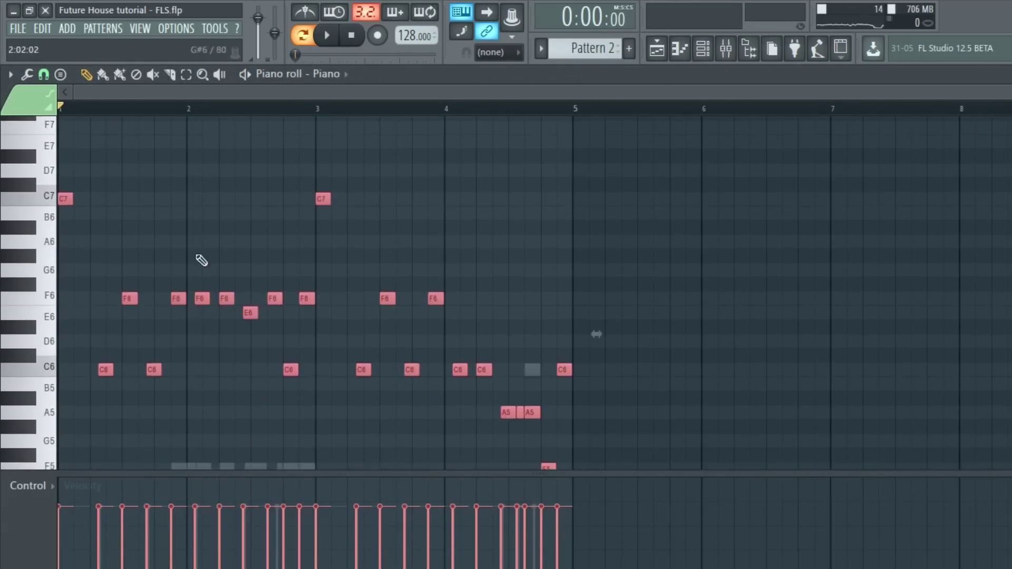
click(9, 74)
mouse_move(79, 124)
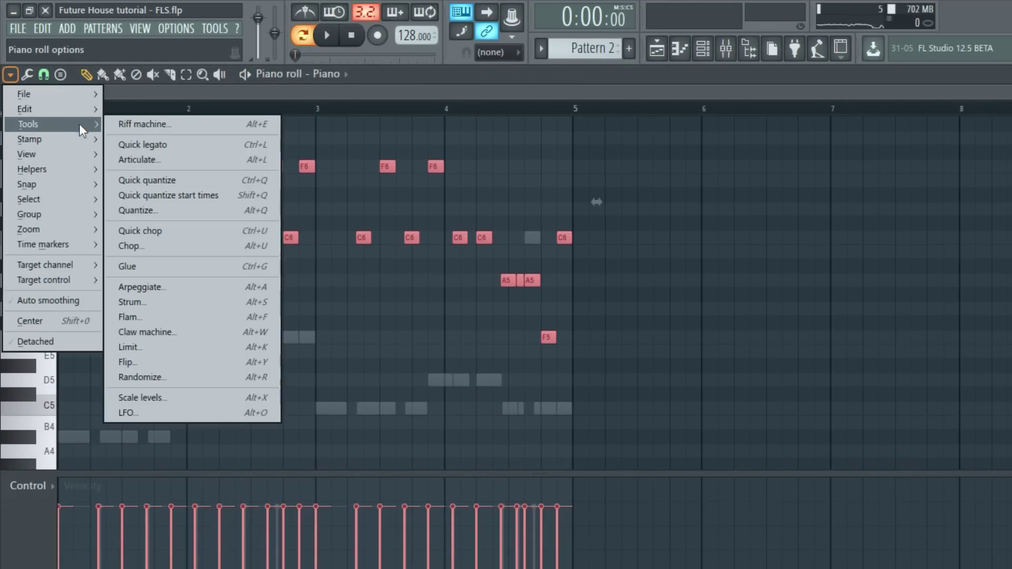
click(156, 210)
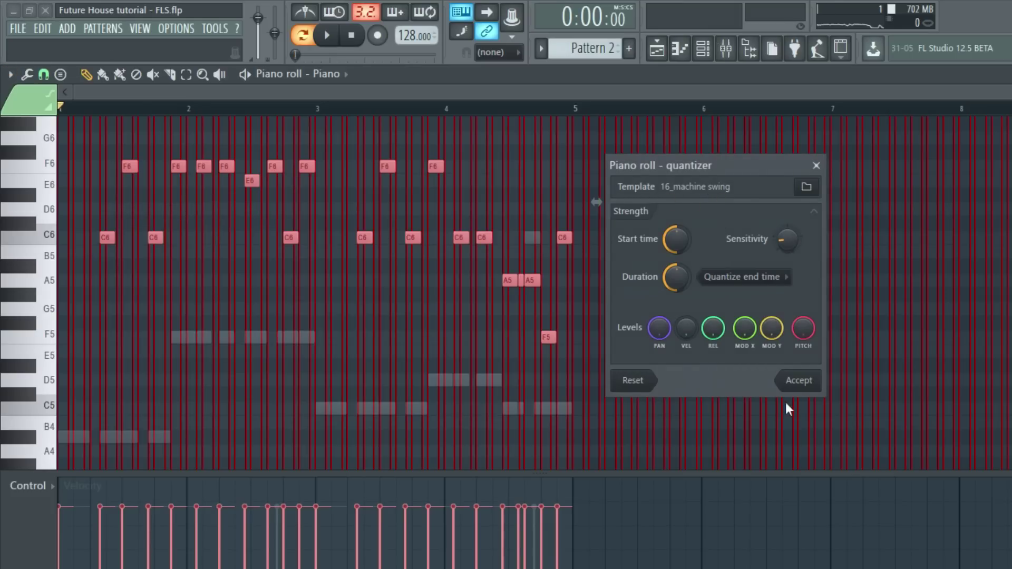
click(800, 381)
Cut the Piano melody out of Pattern 2 and move it to the first empty pattern, Pattern 3.
click(704, 57)
click(703, 58)
click(660, 50)
click(700, 48)
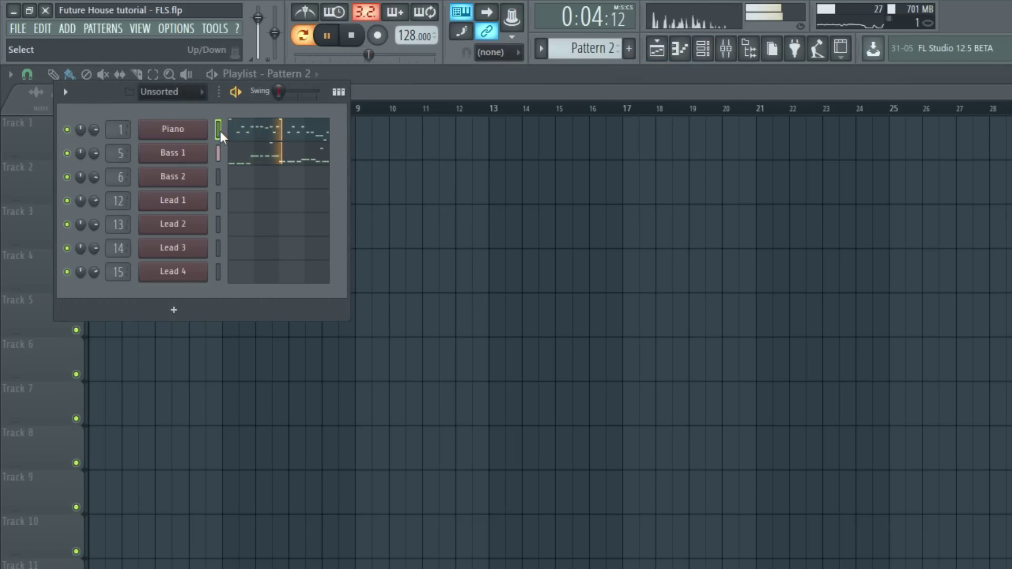
key(ctrl+x)
key(space)
click(103, 28)
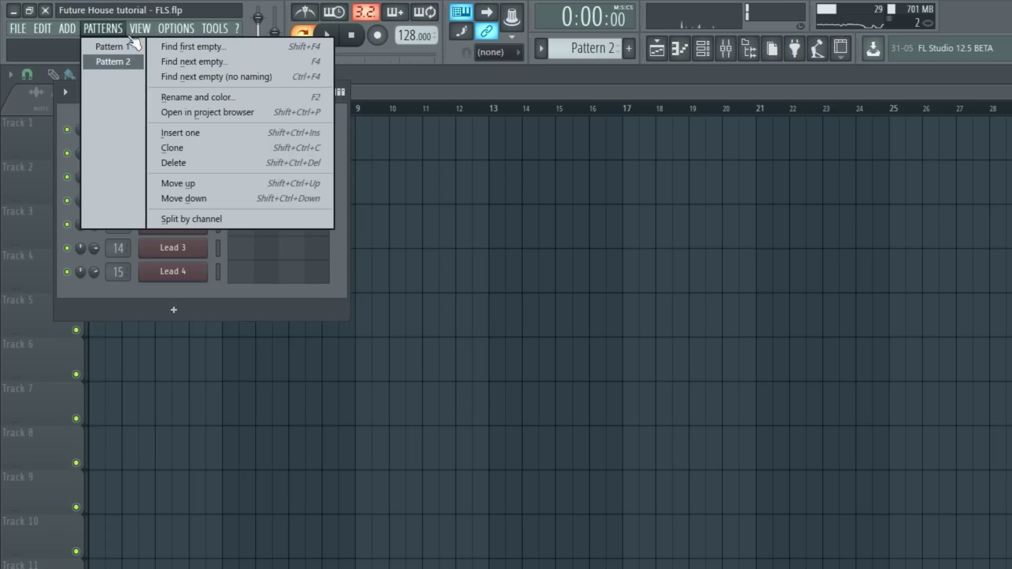
click(188, 48)
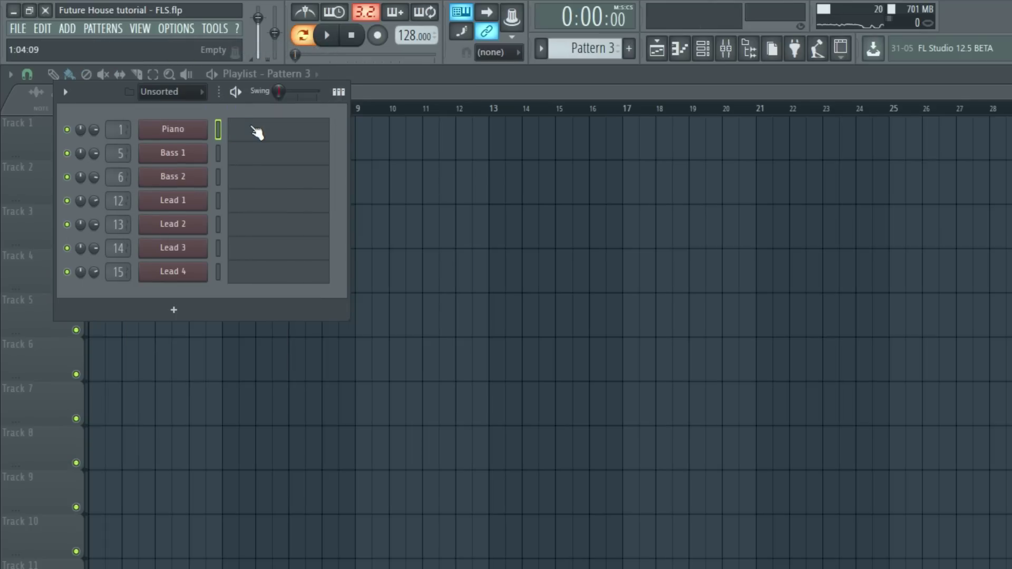
Copy the Bass 1 line into Bass 2 in Pattern 2 and transpose the copy down two octaves.
click(110, 30)
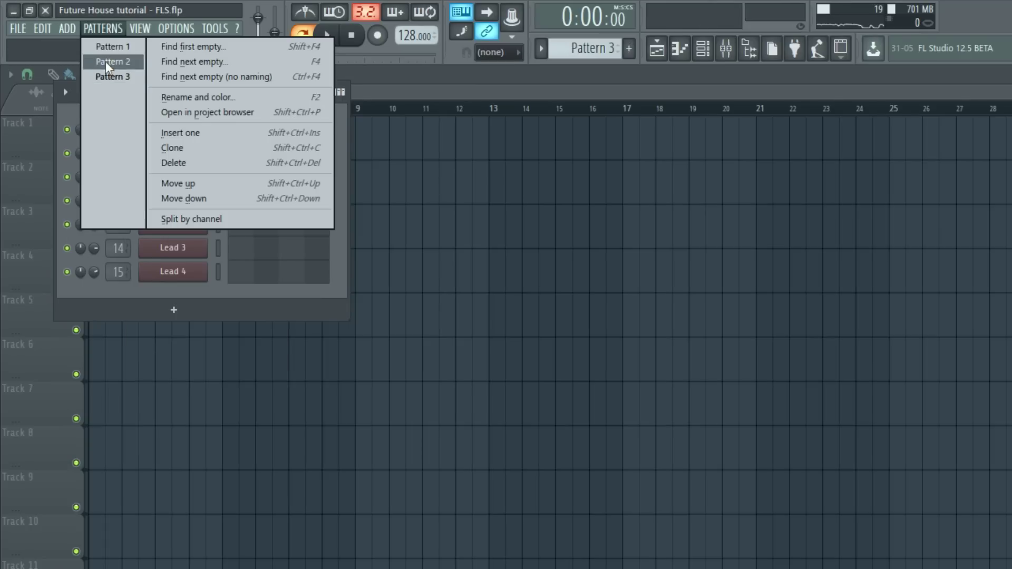
click(106, 59)
key(space)
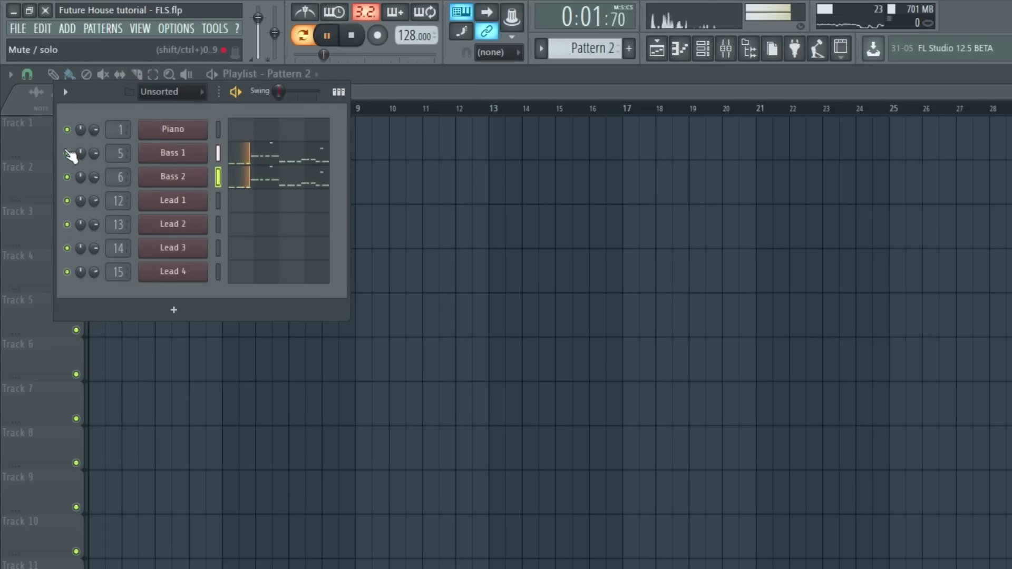
click(279, 178)
scroll(344, 215, down, 5)
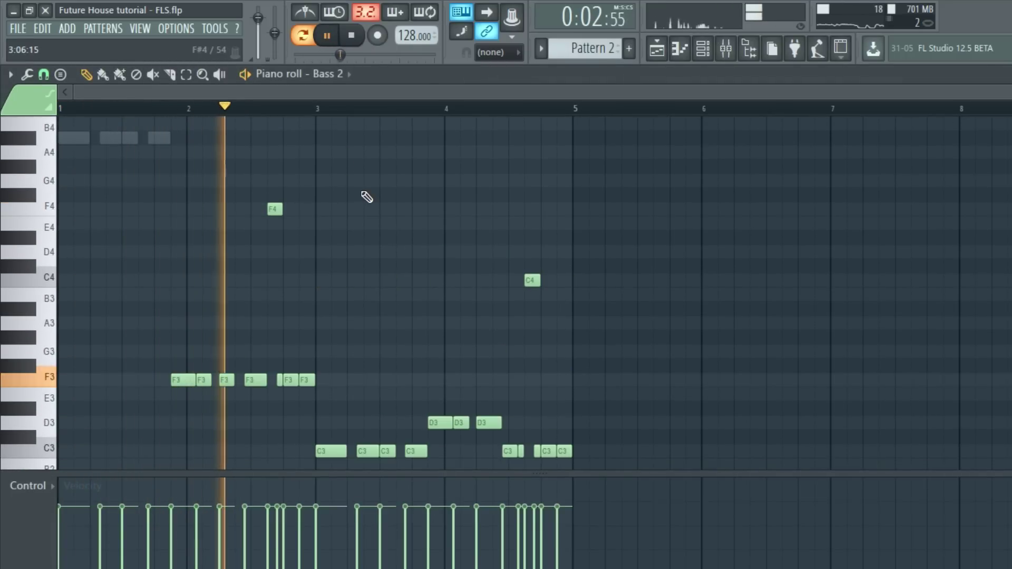
scroll(453, 210, down, 2)
scroll(413, 222, up, 1)
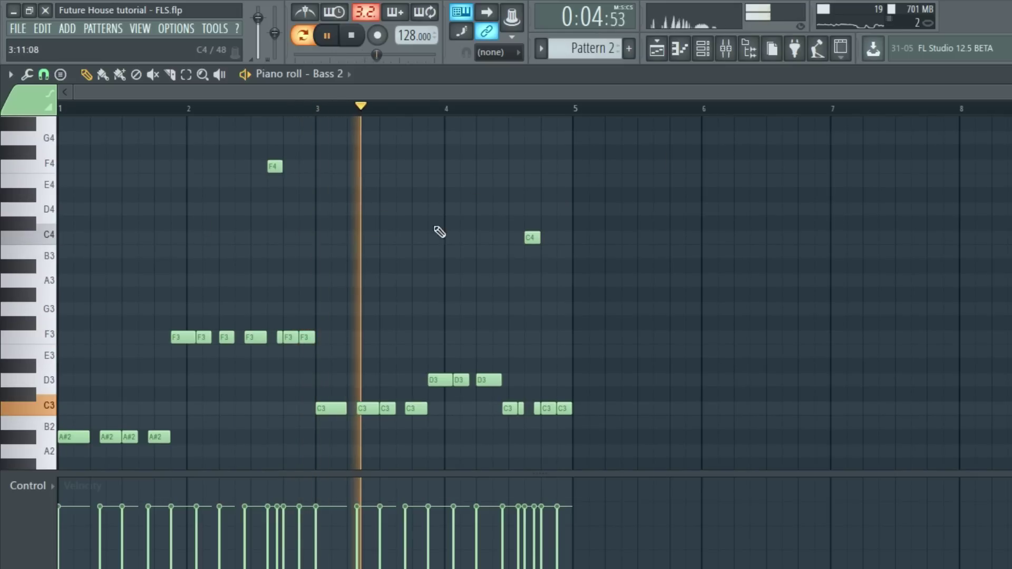
scroll(607, 309, up, 1)
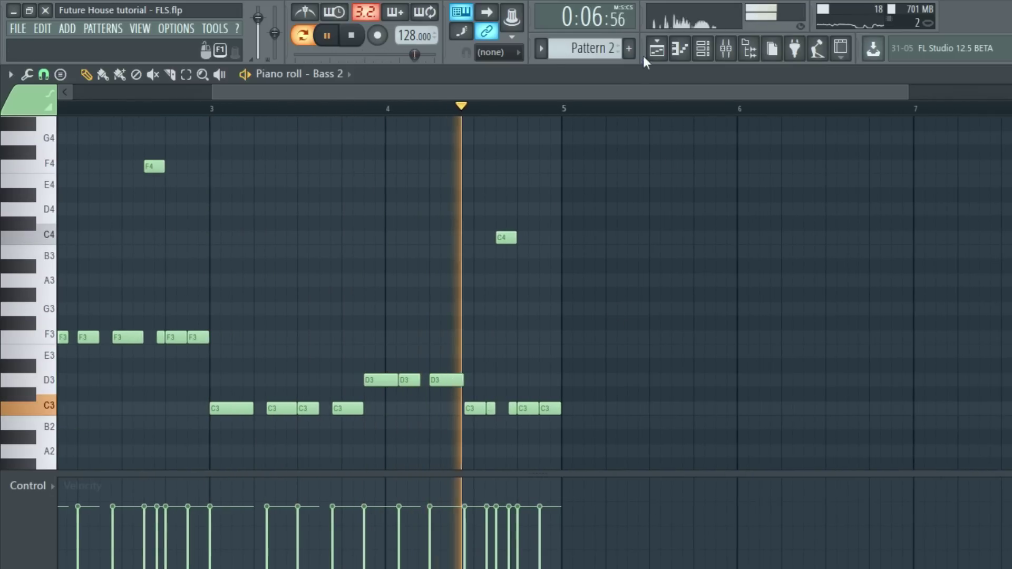
Move the melody in Pattern 3 from the Piano channel to Lead 1.
click(657, 49)
click(703, 48)
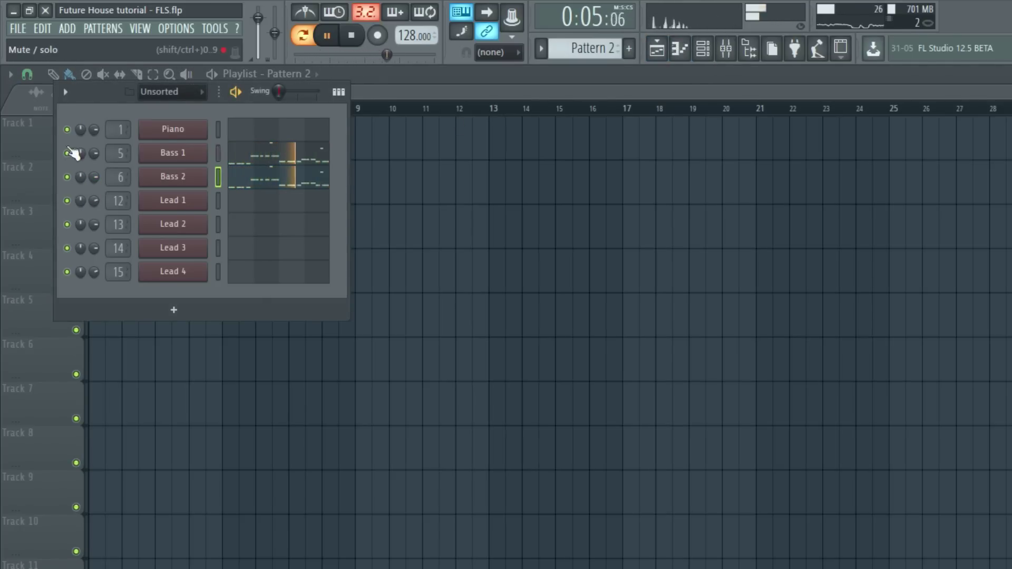
click(103, 29)
click(112, 76)
click(218, 129)
key(ctrl+x)
click(218, 201)
key(ctrl+v)
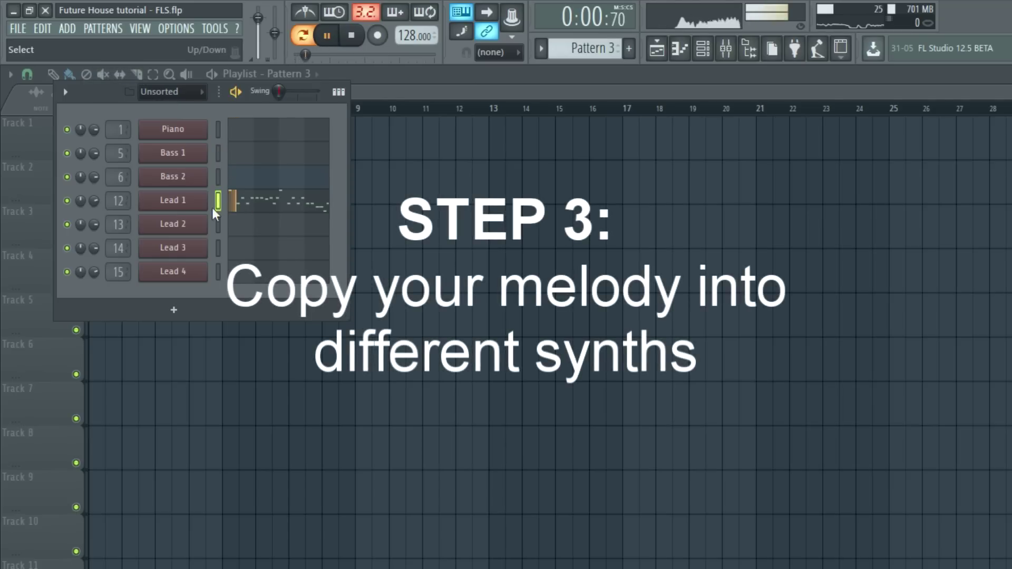
Paste the melody into Lead 2 and mute Lead 1.
click(218, 224)
key(ctrl+v)
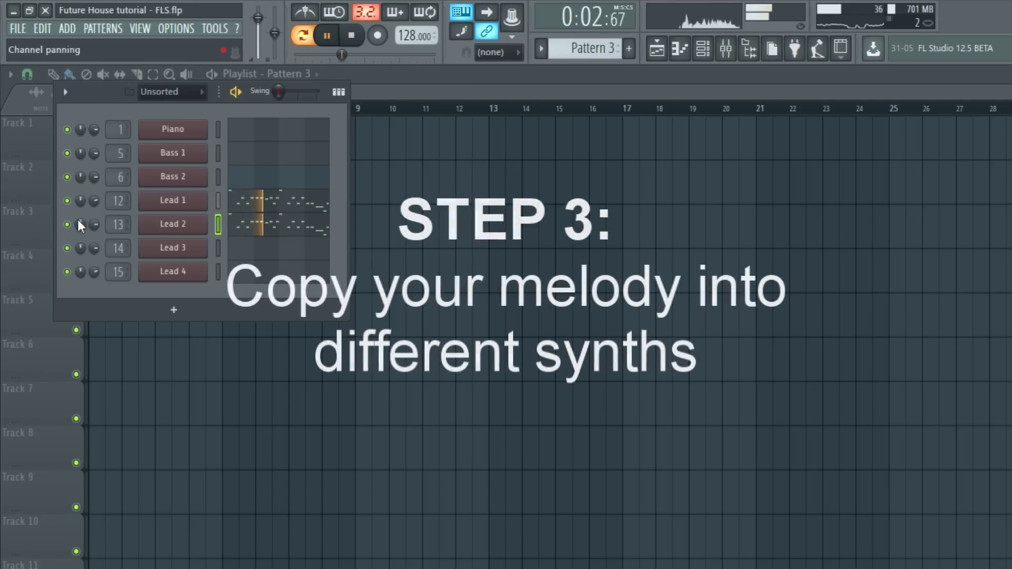
click(67, 200)
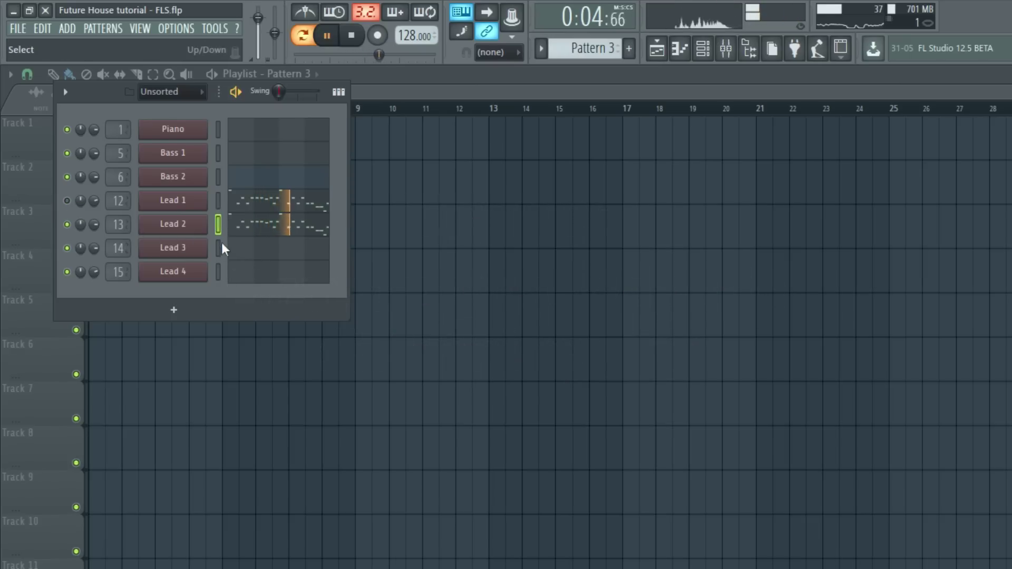
Paste the melody into Lead 3 and transpose it down one octave.
click(271, 246)
key(ctrl+Down)
scroll(530, 182, up, 1)
click(703, 48)
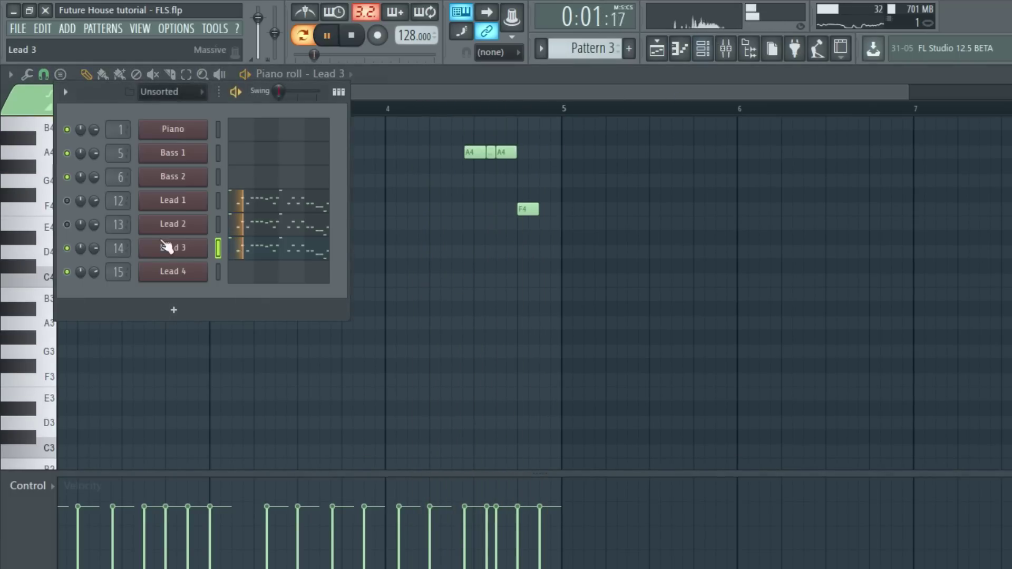
Paste the melody into Lead 4 and unmute all the muted lead channels.
click(218, 272)
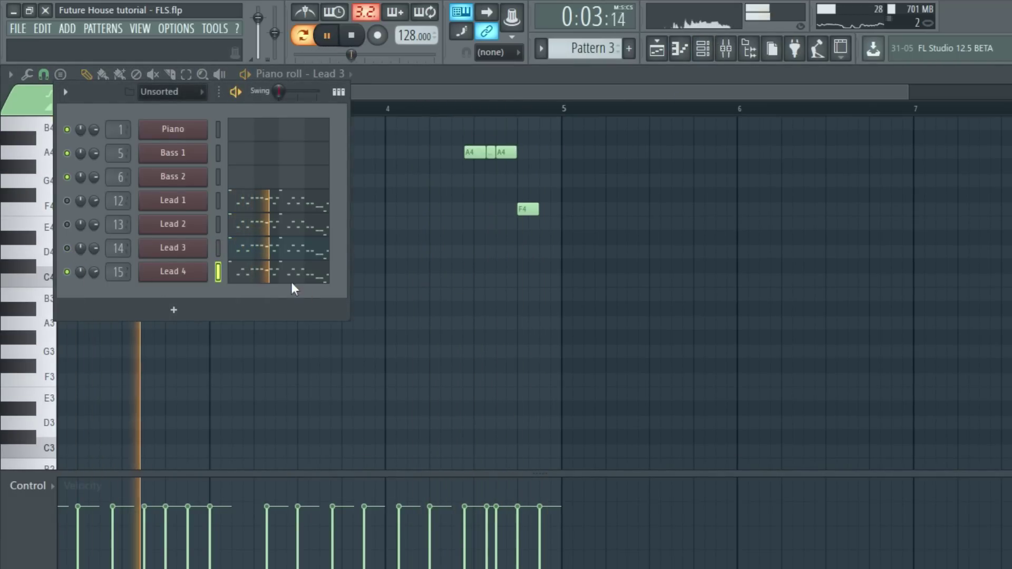
click(263, 275)
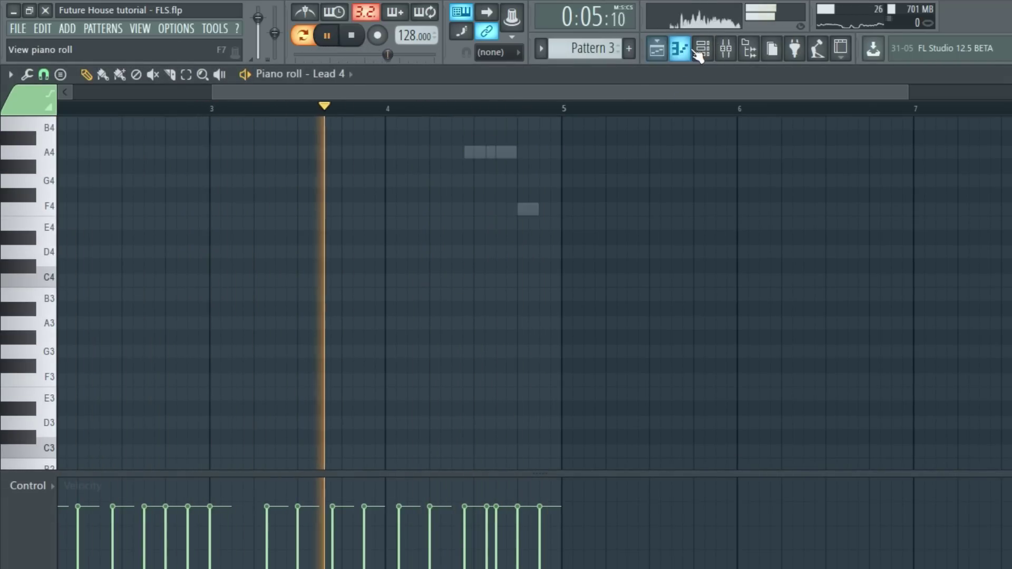
click(696, 48)
right_click(67, 272)
right_click(70, 273)
click(100, 279)
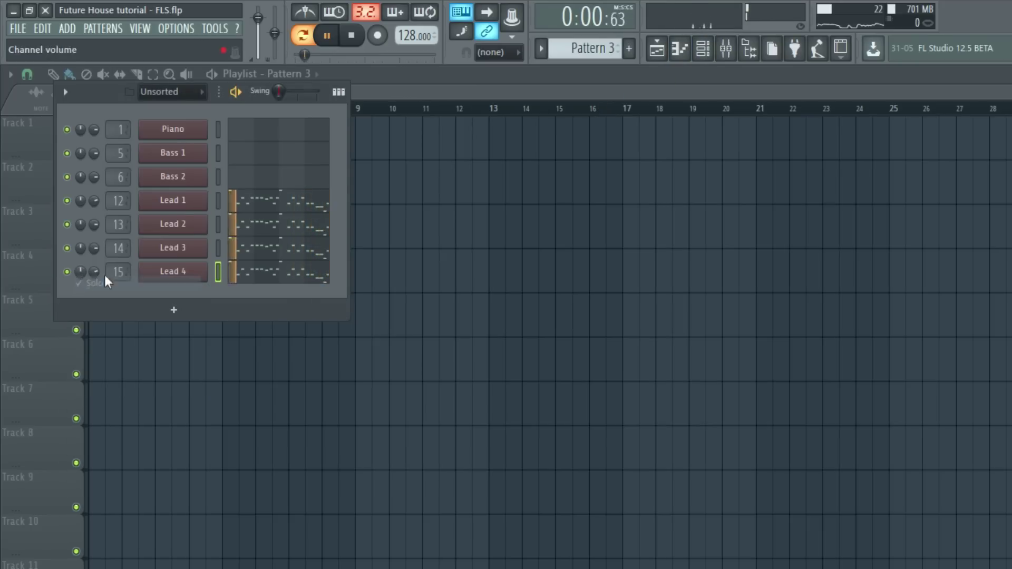
Place four consecutive Pattern 3 clips on Track 1 of the playlist, filling bar 1 up to bar 17.
right_click(406, 275)
key(space)
drag(285, 199, 113, 138)
drag(285, 166, 248, 138)
click(368, 143)
click(528, 145)
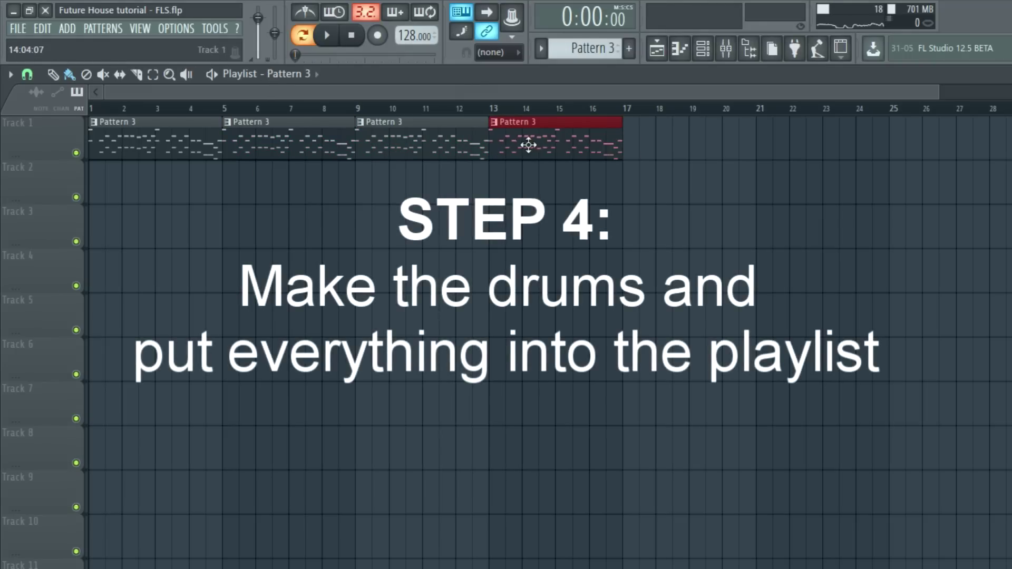
click(287, 77)
click(296, 281)
click(295, 194)
drag(265, 188, 49, 175)
right_click(130, 184)
Fill Track 2 with Pattern 2 clips from bar 1 up to bar 17.
click(291, 76)
click(301, 295)
drag(228, 187, 527, 185)
Place four consecutive Kick + Claps audio clips on Track 3, filling bar 1 up to bar 17.
click(308, 74)
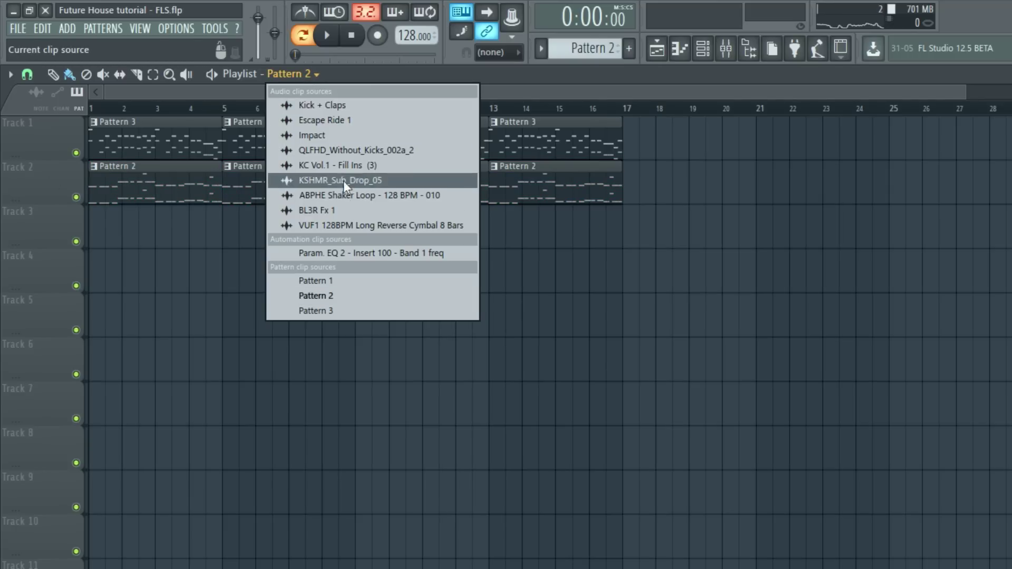
click(343, 107)
drag(304, 265, 103, 233)
mouse_move(620, 232)
mouse_down()
mouse_move(218, 234)
mouse_move(454, 240)
mouse_up()
right_click(454, 240)
click(208, 232)
drag(231, 234, 263, 232)
click(370, 240)
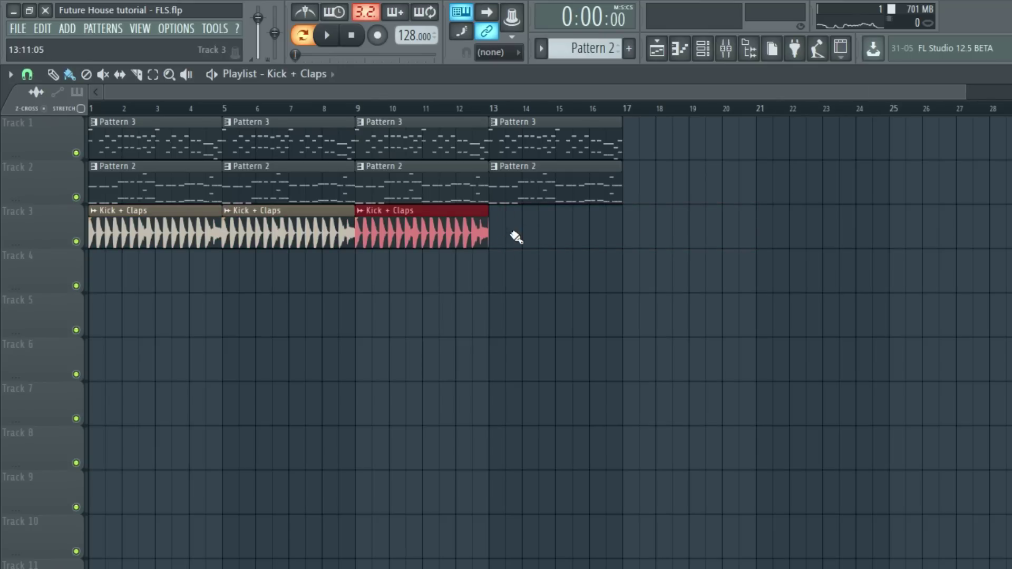
click(515, 235)
Shorten the second and fourth Kick + Claps clips by one bar so they end at bars 8 and 16.
ctrl+drag(317, 251, 317, 232)
ctrl+shift+click(581, 241)
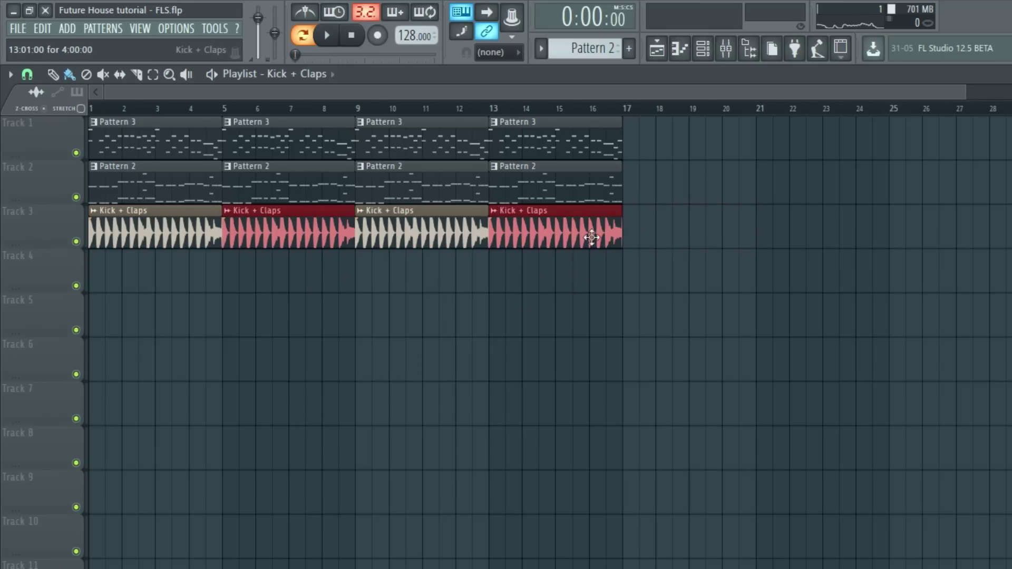
click(591, 242)
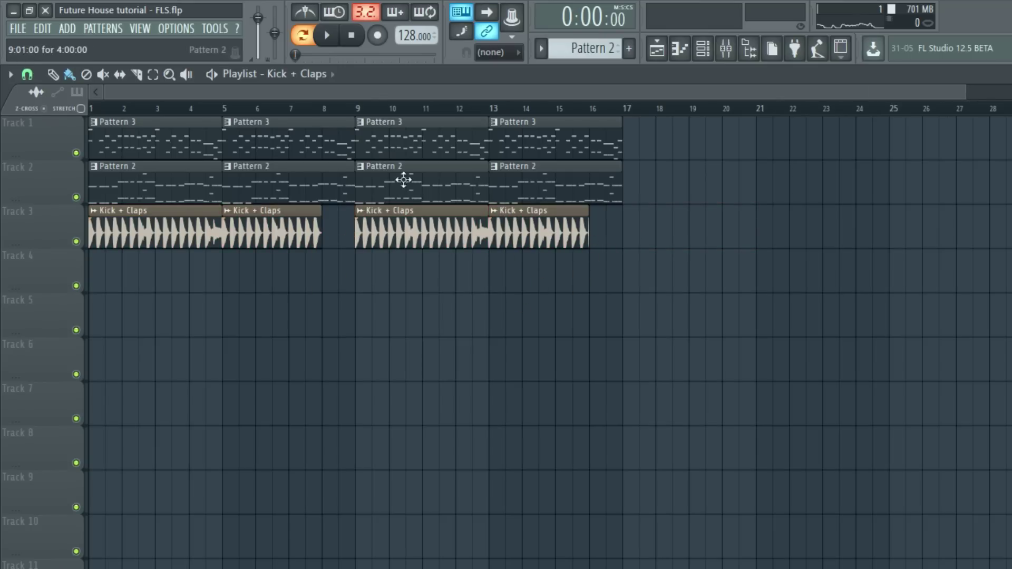
Paint Escape Ride 1 clips on Track 4 from bar 5 to bar 8 and from bar 9 to bar 16.
click(312, 78)
click(334, 119)
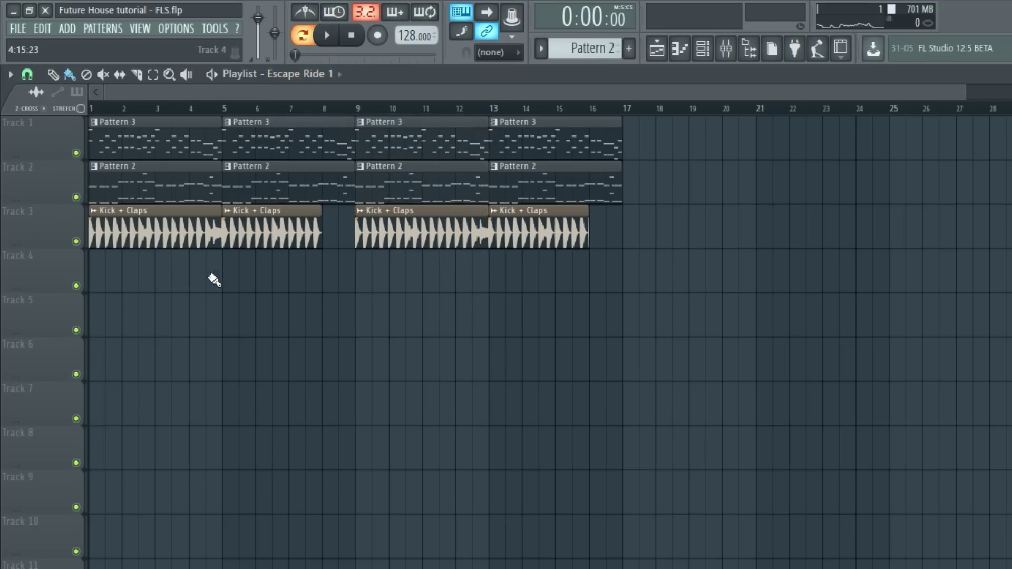
scroll(227, 278, up, 2)
click(264, 277)
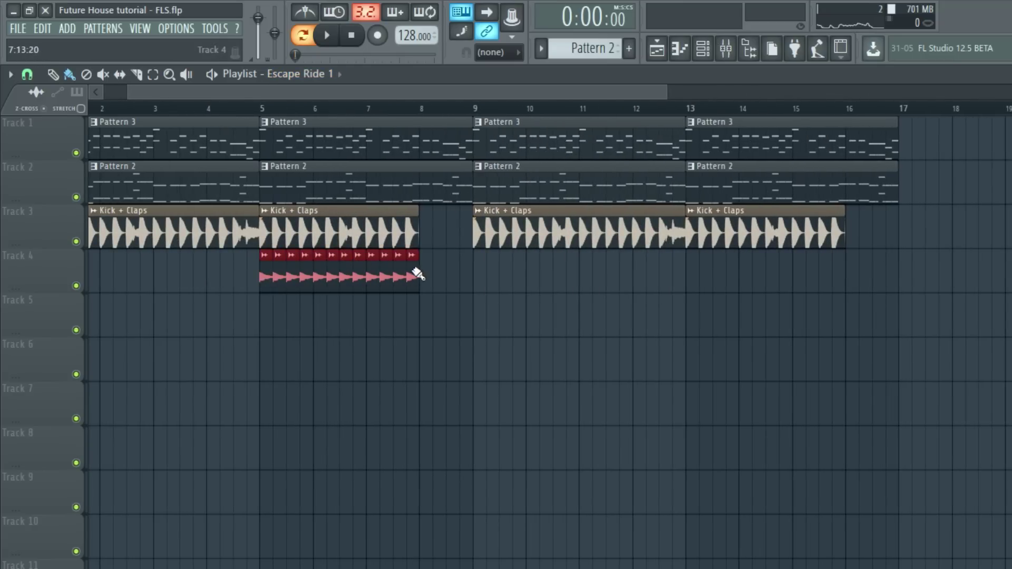
drag(480, 280, 842, 278)
Lay QLFHD_Without_Kicks_002a_2 loops on Track 5 from bar 5, trimming them to end at bar 8 and bar 16 like the kicks.
click(331, 74)
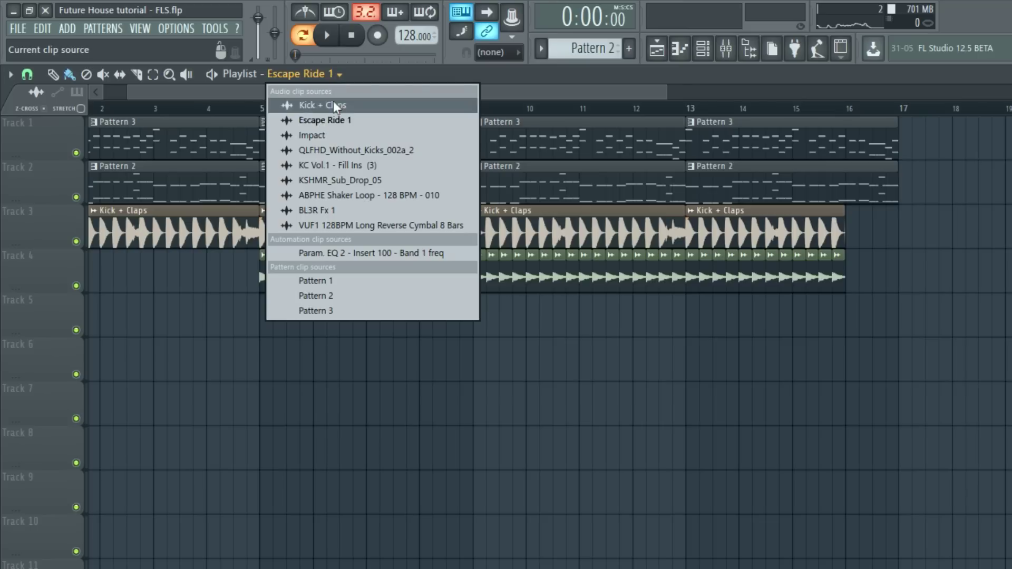
click(327, 135)
scroll(283, 418, down, 2)
click(285, 74)
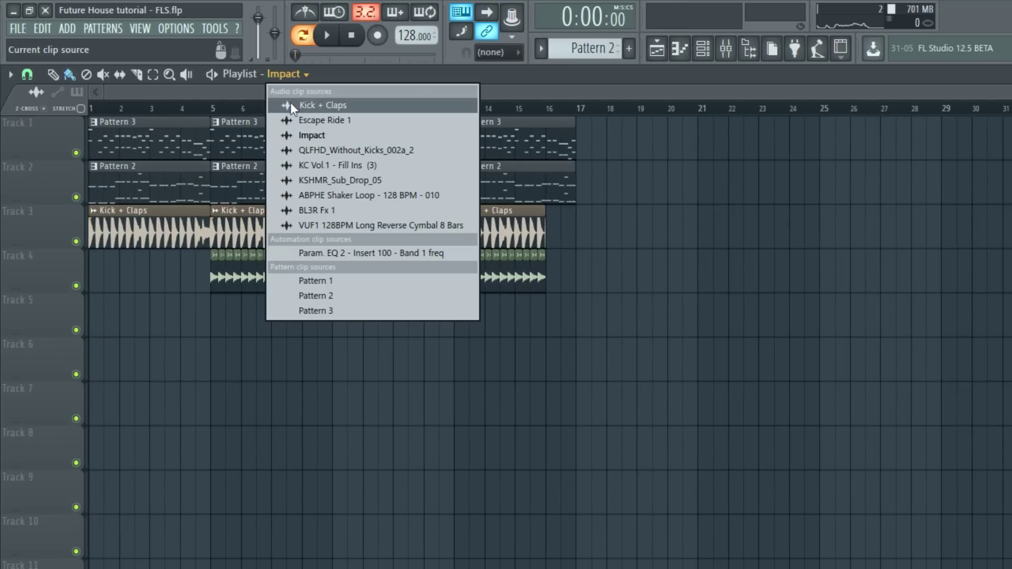
click(315, 150)
click(254, 320)
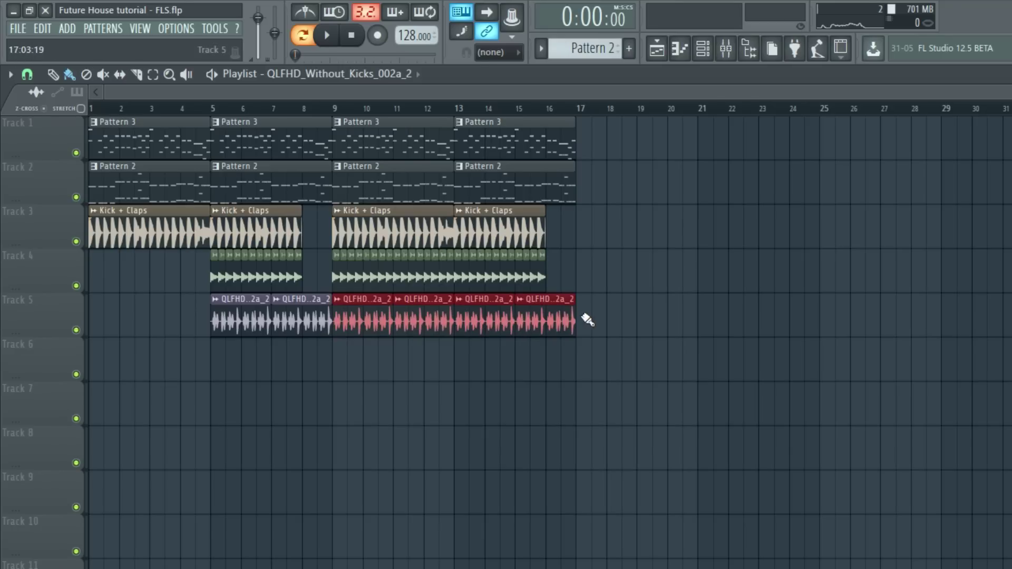
ctrl+click(579, 348)
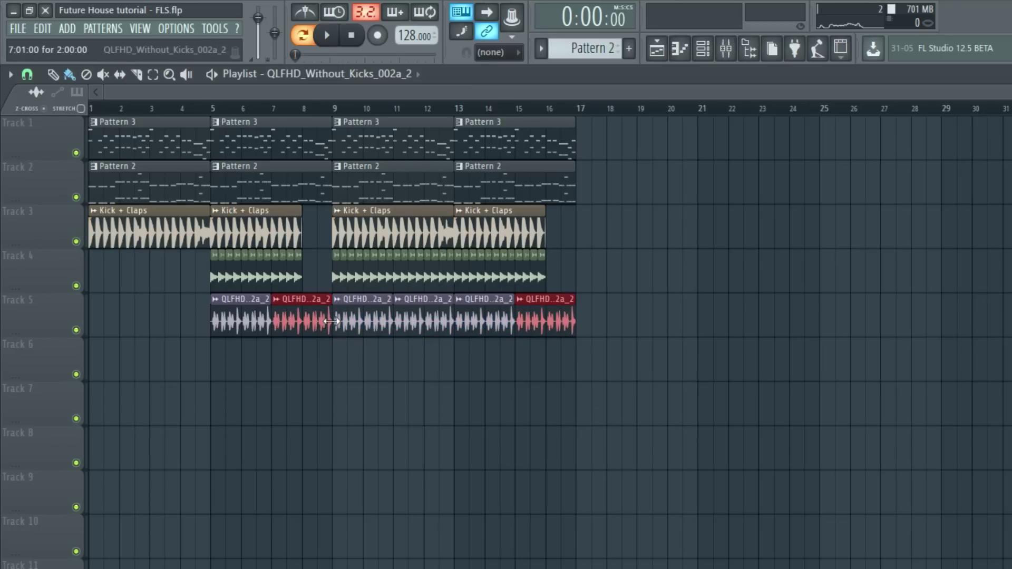
ctrl+scroll(207, 278, up, 2)
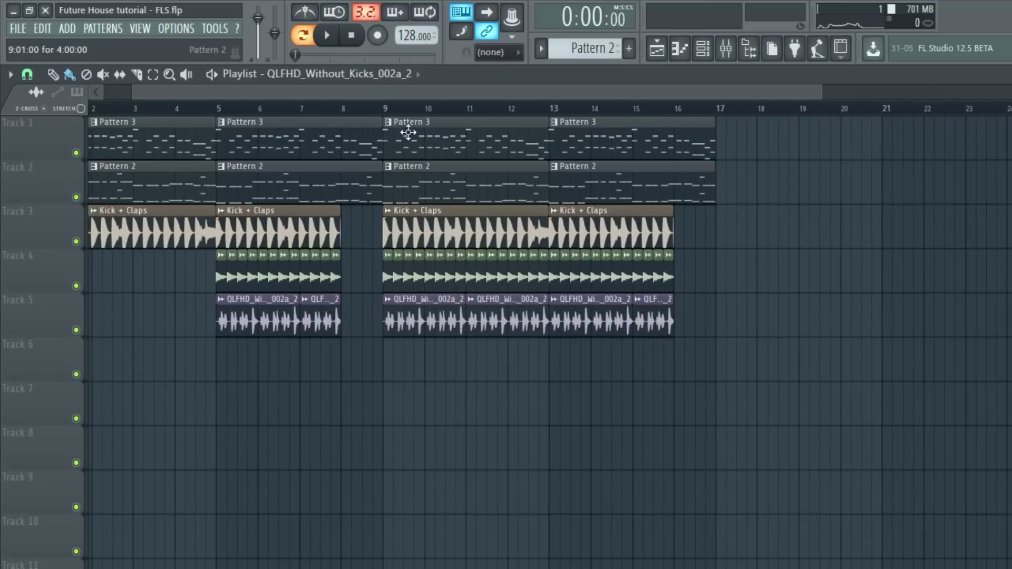
Add the ABPHE Shaker Loop - 128 BPM - 010 on Track 6 from bar 9 to bar 16.
click(400, 75)
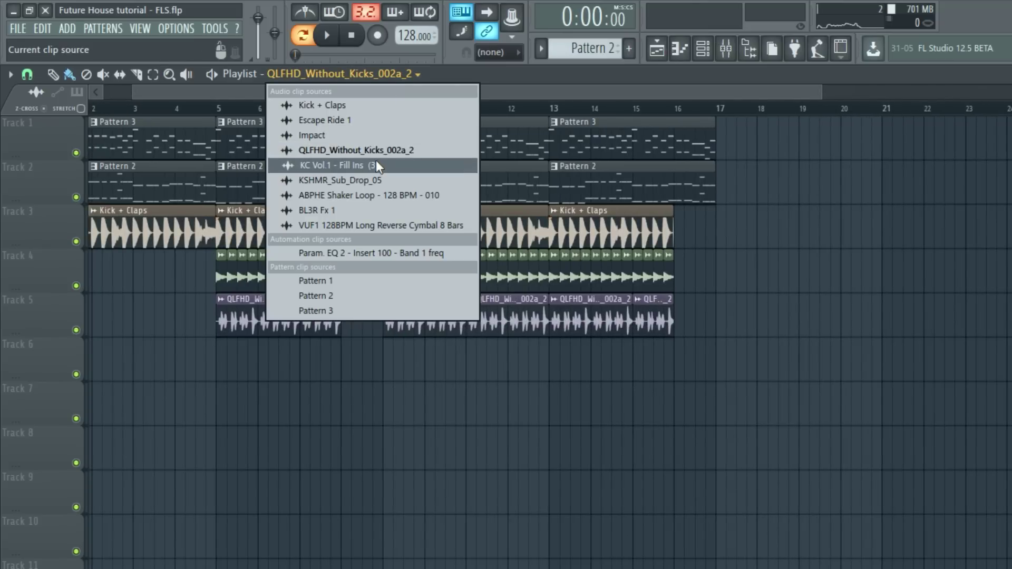
click(359, 195)
click(390, 364)
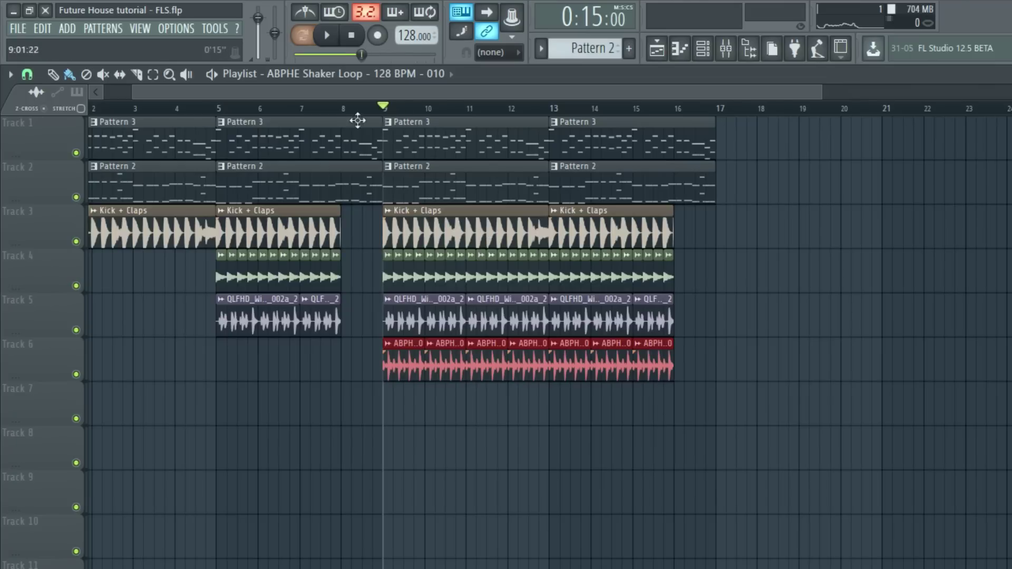
Isolate drum Tracks 3 to 6 by silencing the other tracks, and audition the drums from bar 9.
right_click(77, 242)
click(77, 286)
click(77, 331)
click(77, 375)
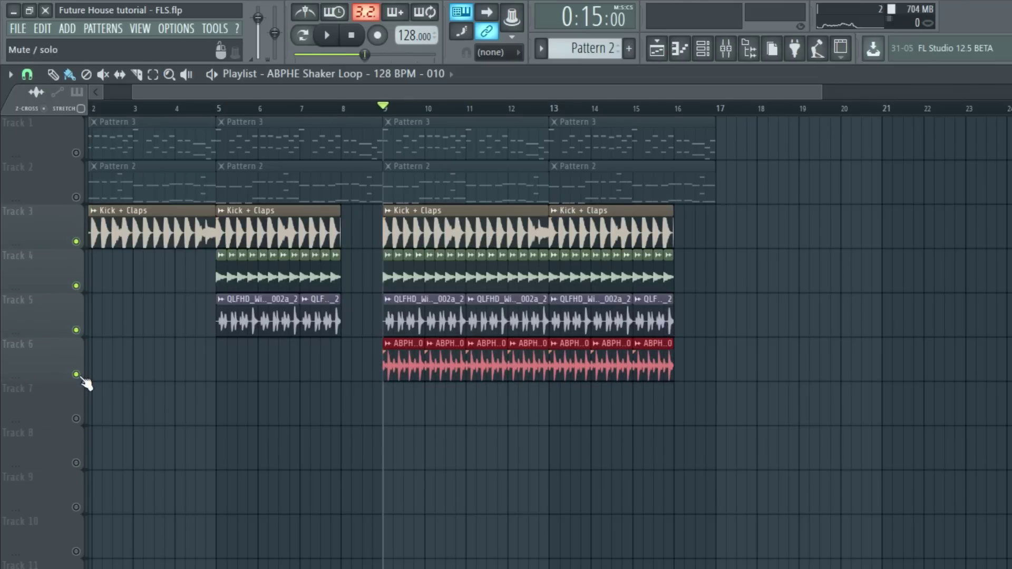
key(space)
ctrl+scroll(402, 425, up, 1)
ctrl+scroll(481, 354, up, 1)
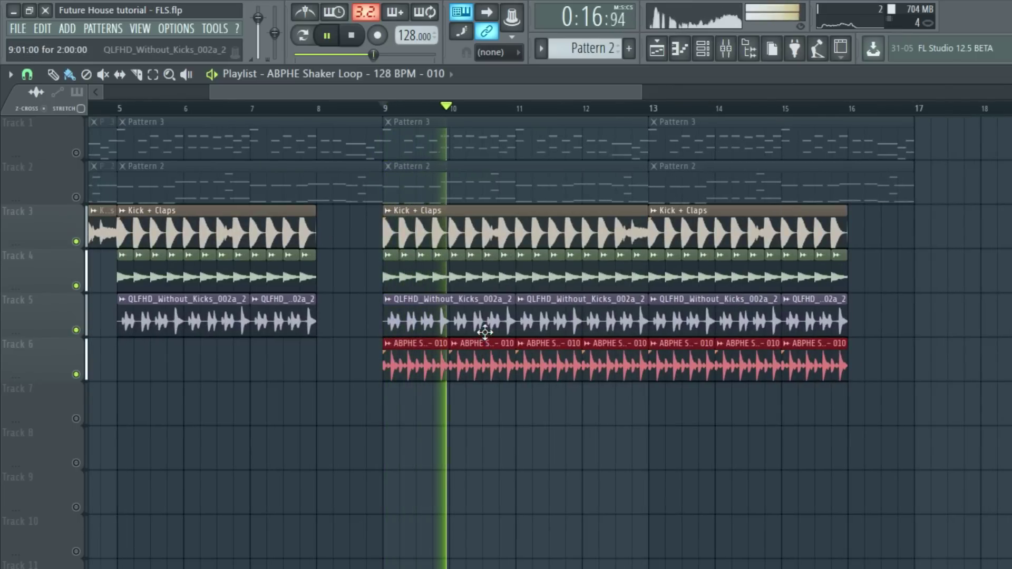
key(space)
Place BL3R Fx 1 clips at bars 1 and 9 on Track 9, and unmute Tracks 7 and 9.
click(448, 74)
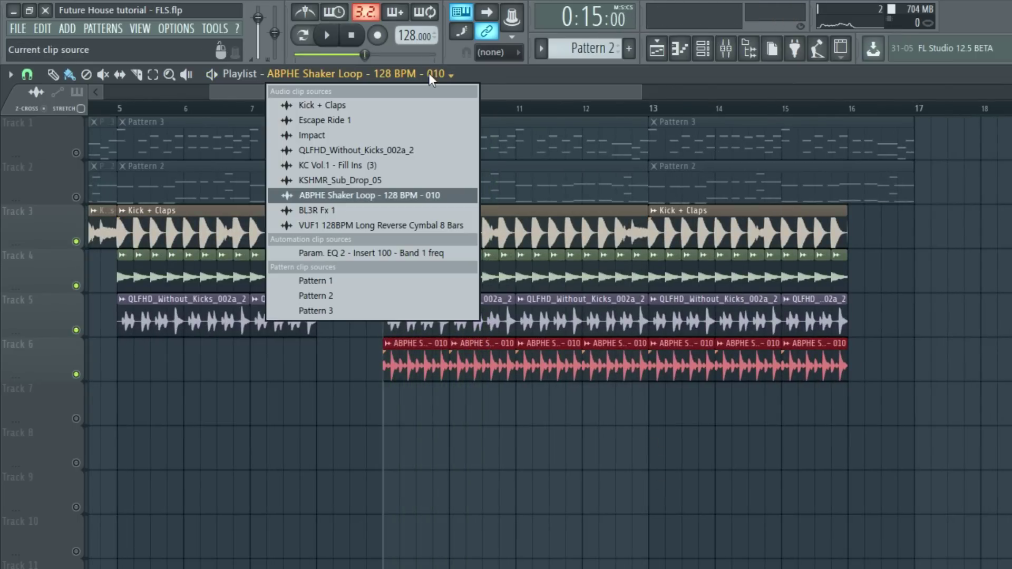
click(403, 210)
click(389, 409)
drag(388, 410, 124, 492)
click(76, 419)
key(space)
scroll(253, 464, down, 2)
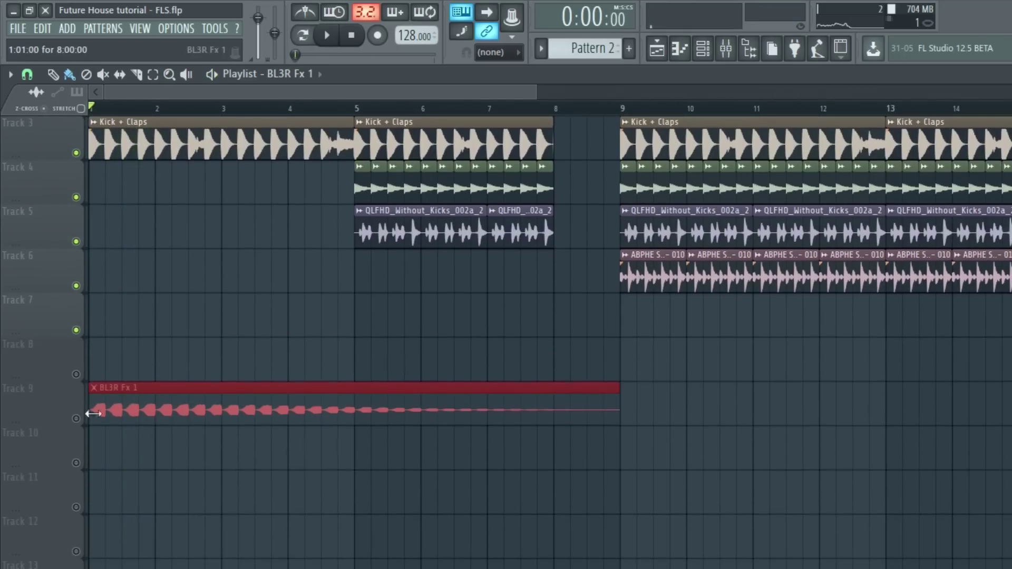
click(77, 419)
key(space)
click(642, 396)
scroll(599, 411, down, 2)
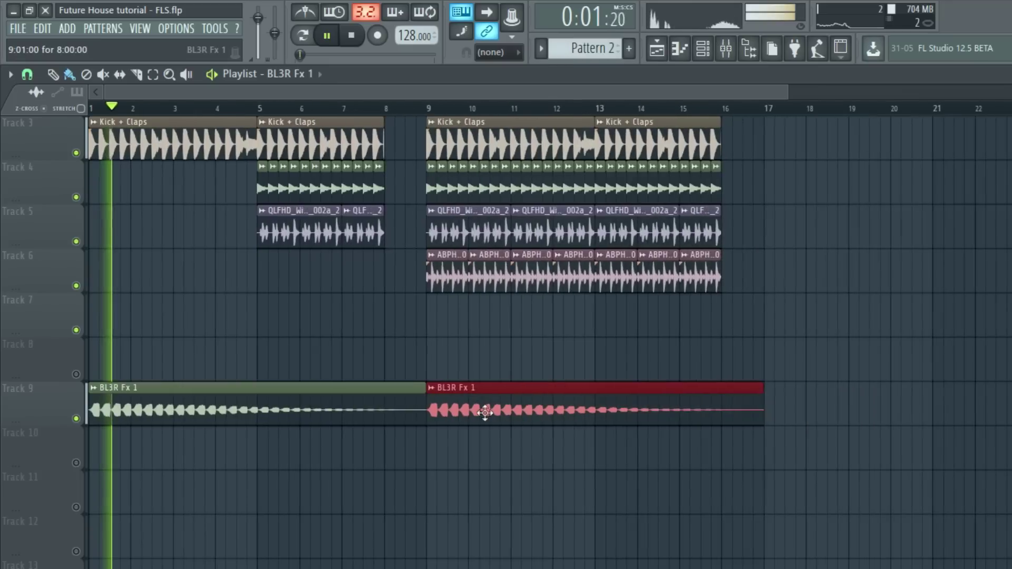
Place an Impact clip at bar 1 on Track 8, with the track unmuted, and play it back.
click(319, 74)
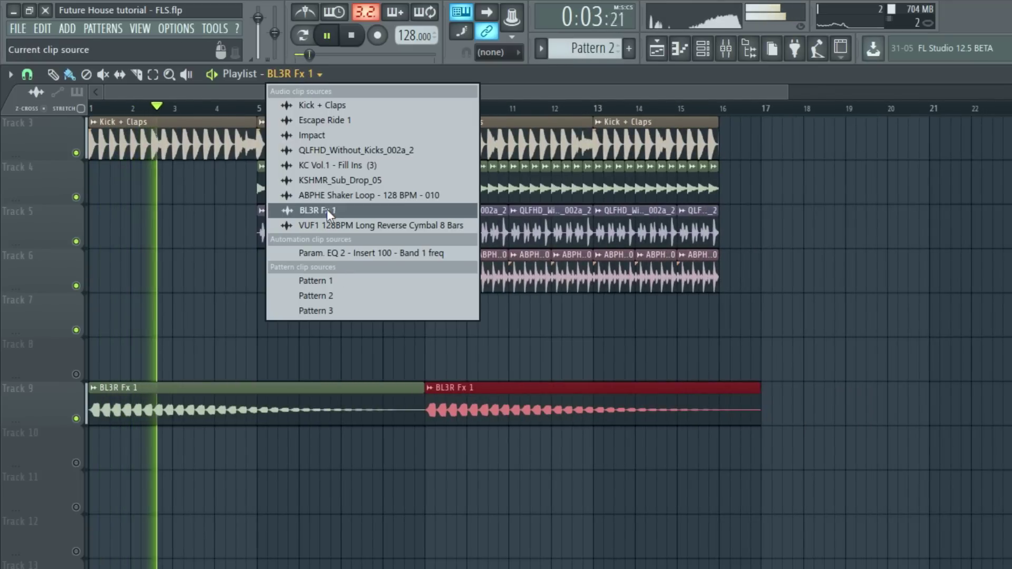
click(313, 135)
key(space)
click(174, 351)
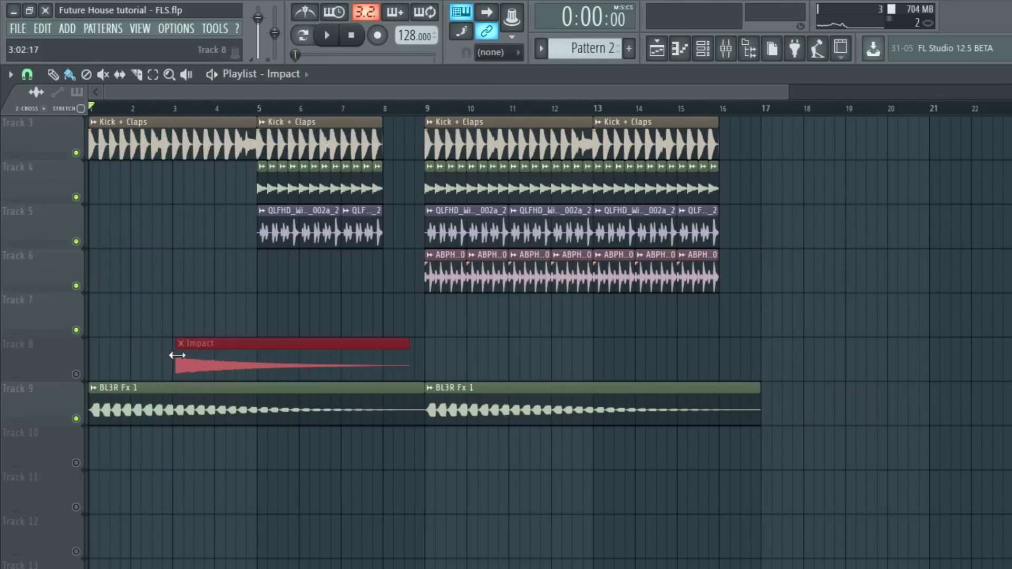
key(space)
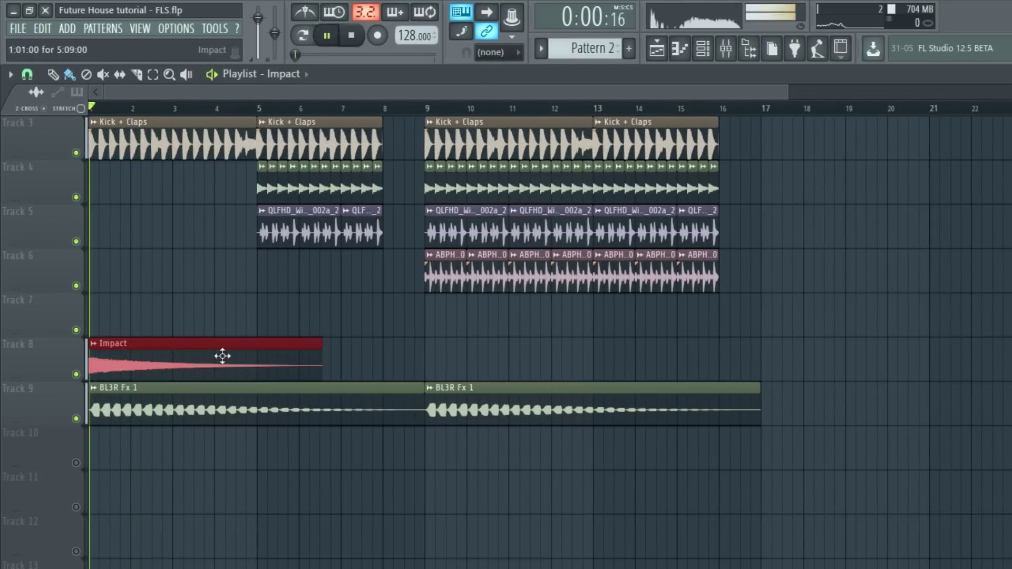
Place a second Impact clip on Track 8 starting at 9:05:00, one beat after bar 9.
click(441, 363)
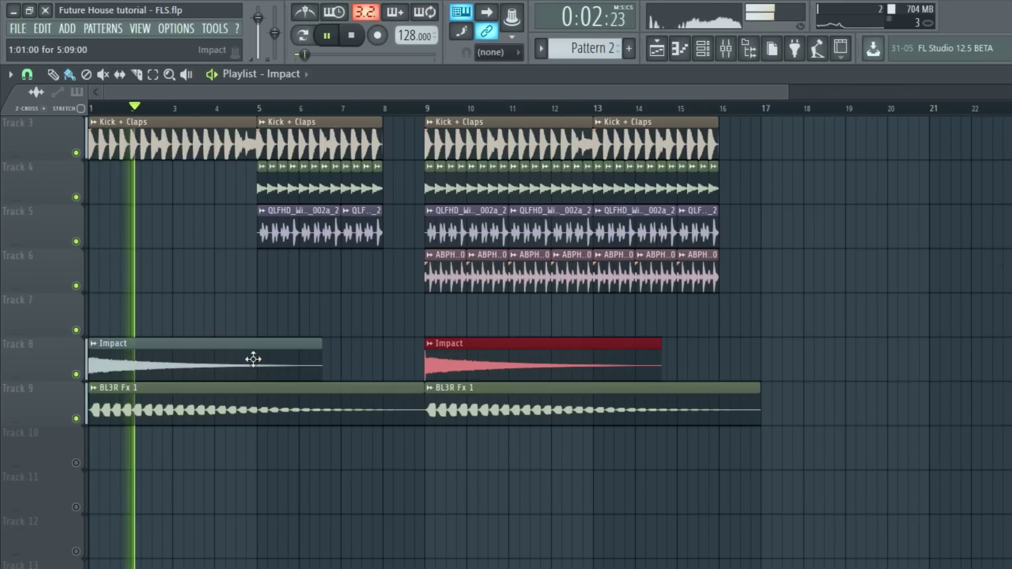
right_click(482, 377)
drag(97, 373, 99, 371)
key(space)
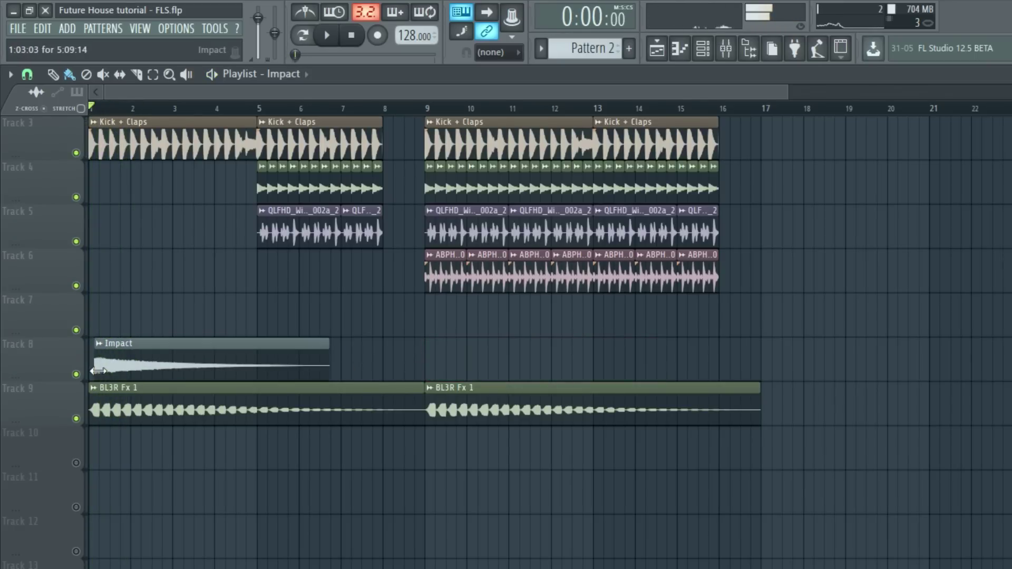
click(452, 363)
scroll(452, 364, up, 3)
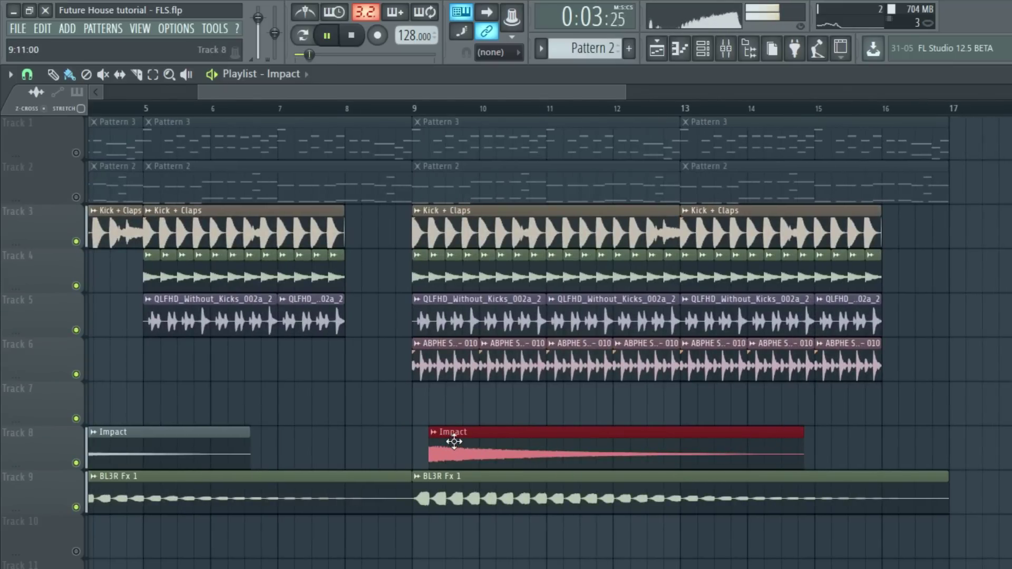
Trim the first beat after bar 9 off the clips on Tracks 3, 4, 5, 6 and 9 so they start at 9:05:00.
drag(414, 492, 430, 492)
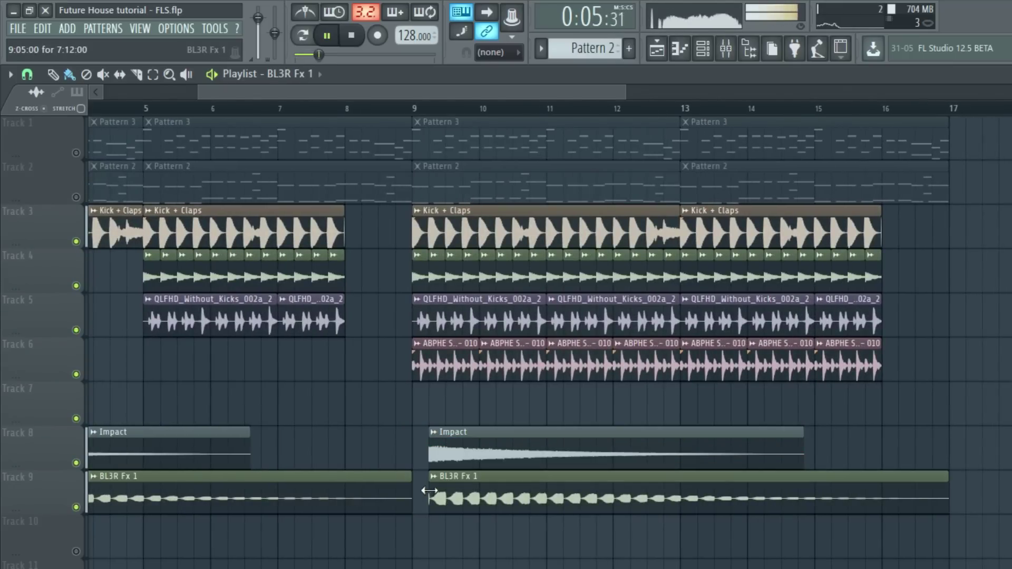
scroll(416, 352, up, 2)
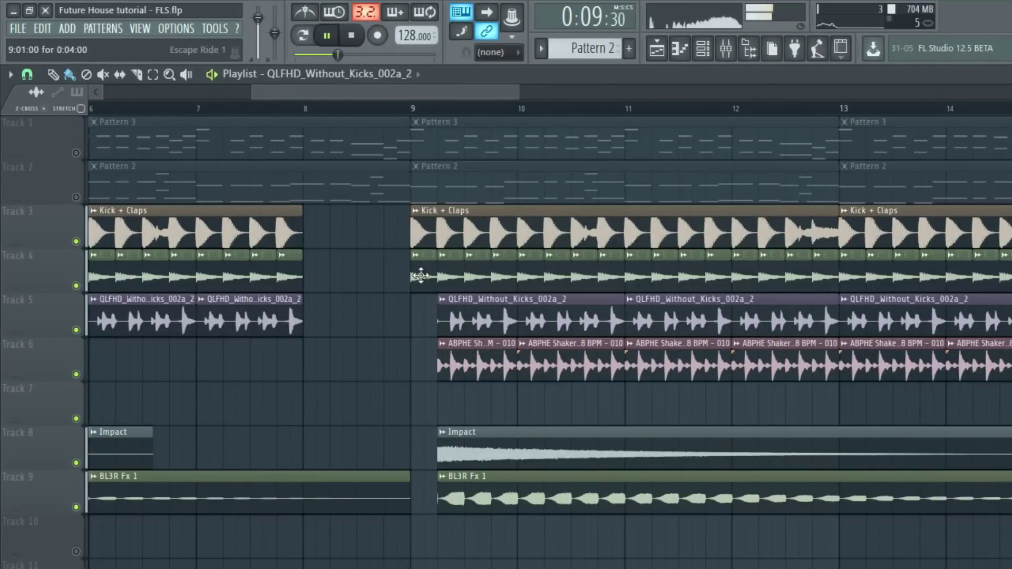
drag(417, 276, 438, 277)
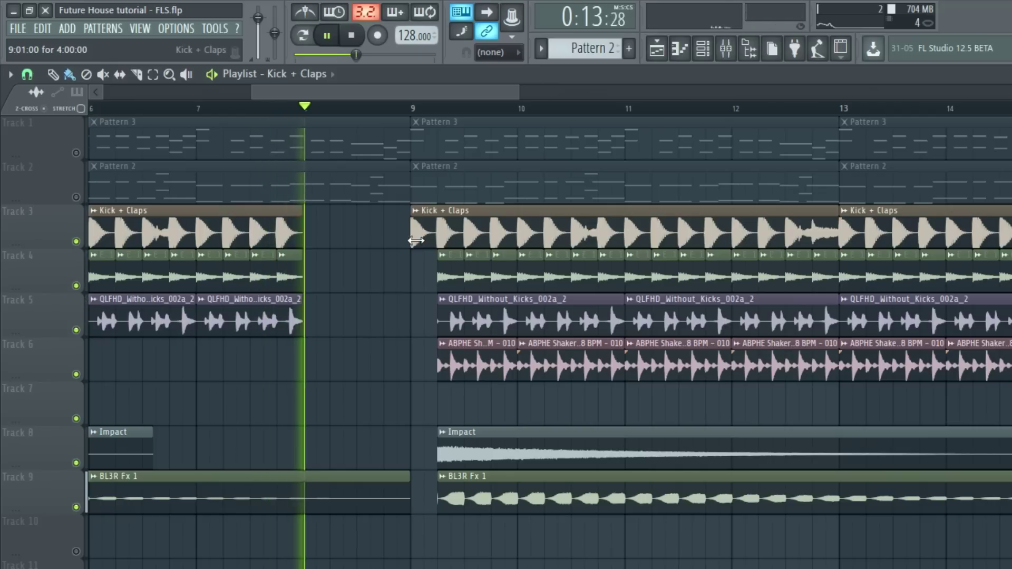
drag(413, 239, 439, 240)
Add a Kick + Claps clip at bar 9 on Track 7, shorten it to one short kick hit, and audition it.
click(423, 414)
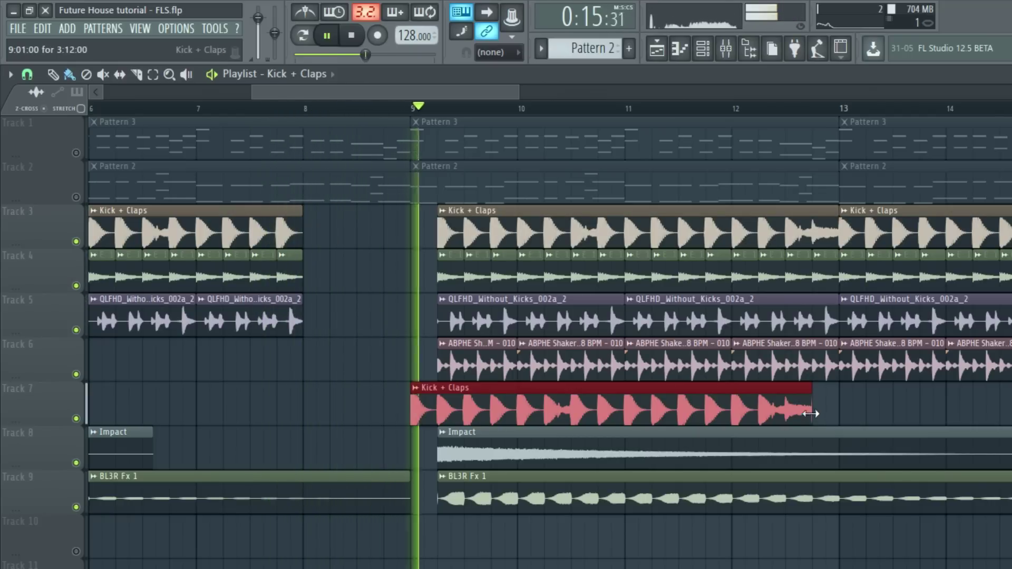
drag(812, 413, 417, 414)
key(space)
key(space)
click(415, 113)
key(space)
key(space)
key(space)
key(space)
Move the short kick clip on Track 7 to 9:04:00 and trim its end to where the main kick clip starts.
drag(414, 413, 481, 405)
key(space)
key(space)
key(space)
scroll(389, 416, up, 2)
key(space)
key(space)
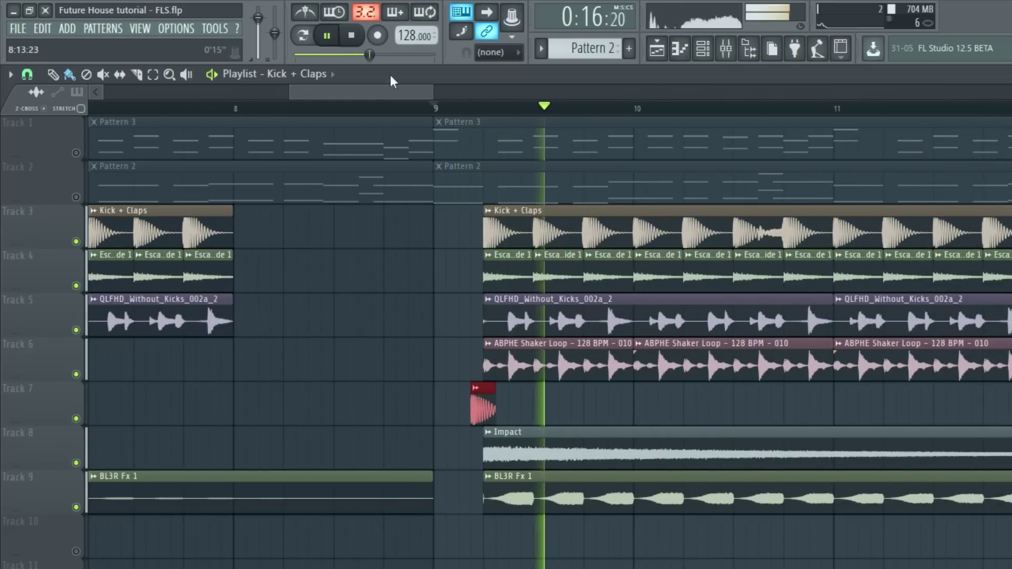
click(357, 105)
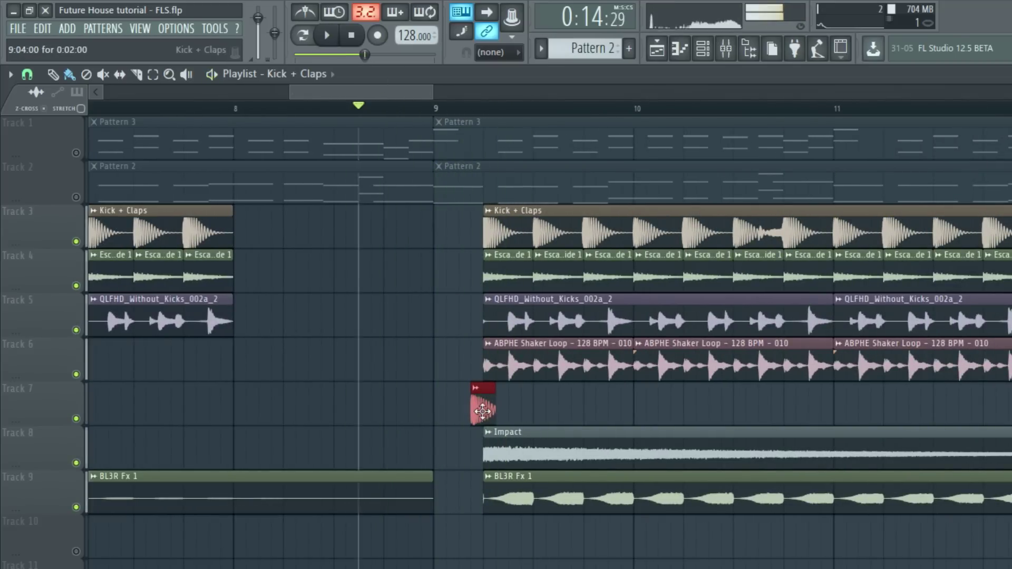
key(space)
drag(486, 410, 475, 410)
key(space)
Play the drums from the beginning and across the transition into bar 9 to check the extra kick.
scroll(492, 426, down, 3)
key(space)
drag(208, 108, 5, 176)
key(space)
key(space)
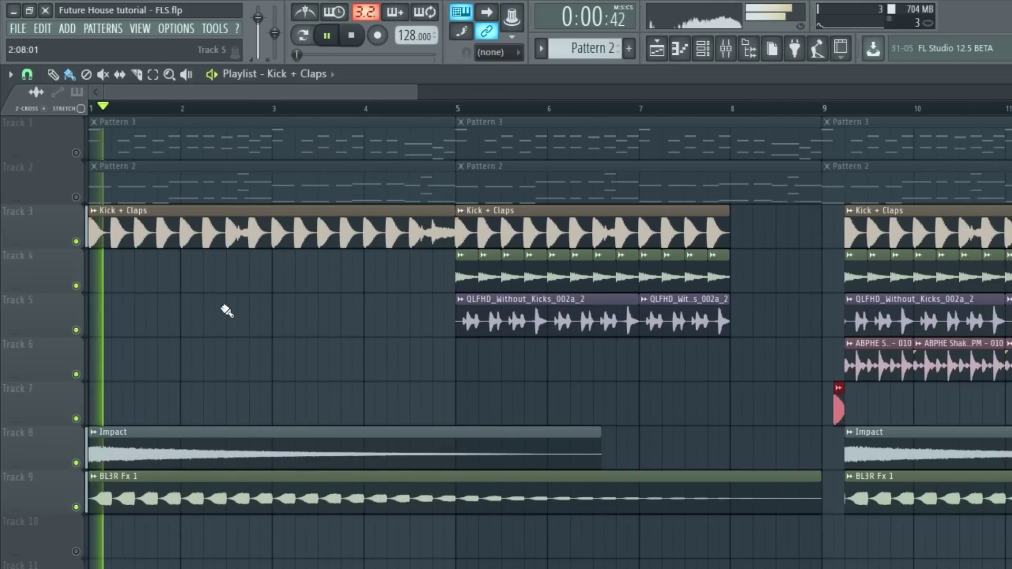
scroll(719, 174, down, 2)
click(635, 108)
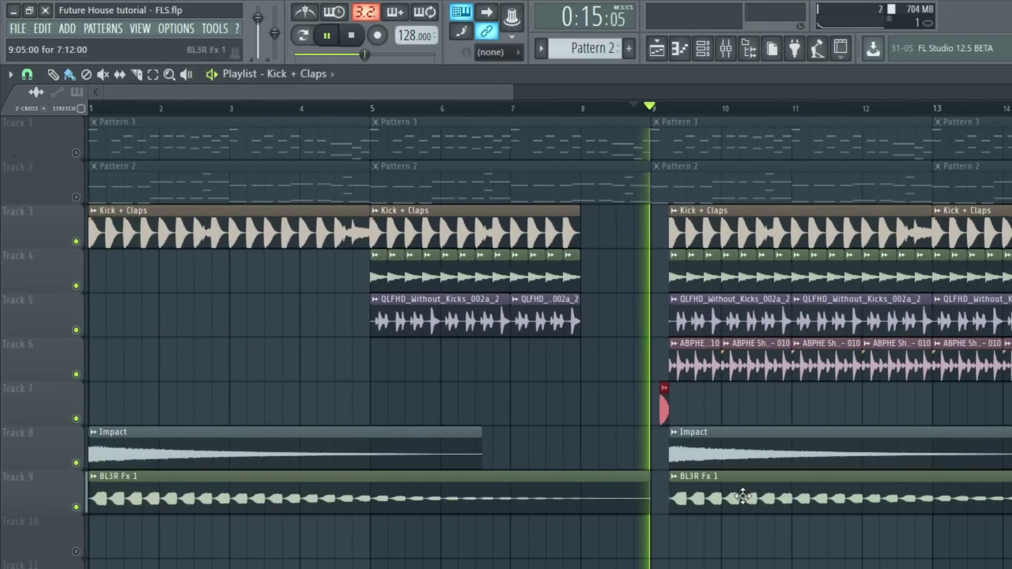
scroll(686, 406, up, 4)
key(space)
key(space)
Move the short kick clip from Track 7 to Track 3, directly before the Kick + Claps clip after bar 9.
drag(622, 408, 621, 227)
scroll(538, 378, down, 2)
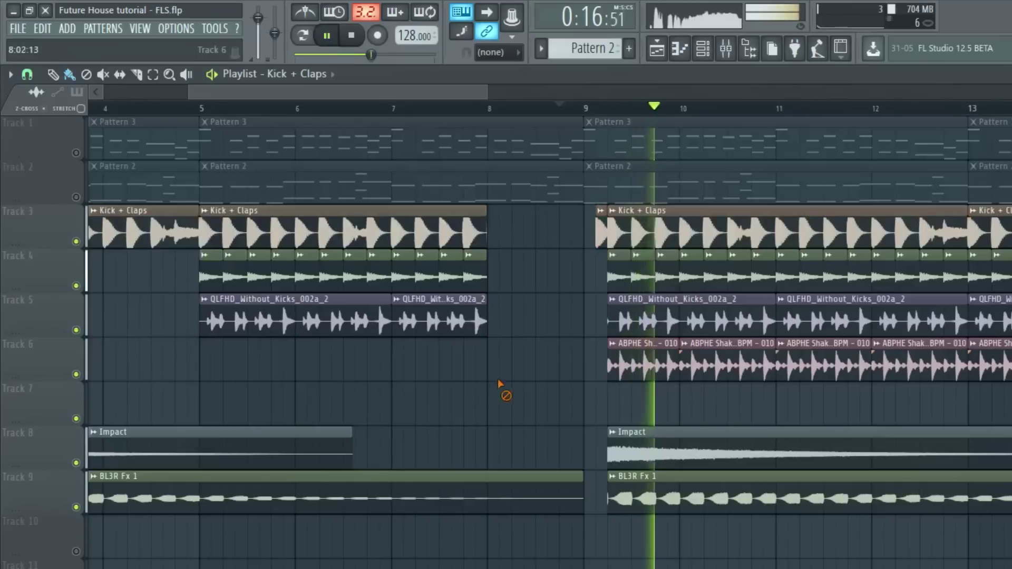
key(space)
Add the KC Vol.1 - Fill Ins (3) clip on Track 7 so it ends at bar 9, and audition the transition.
click(301, 74)
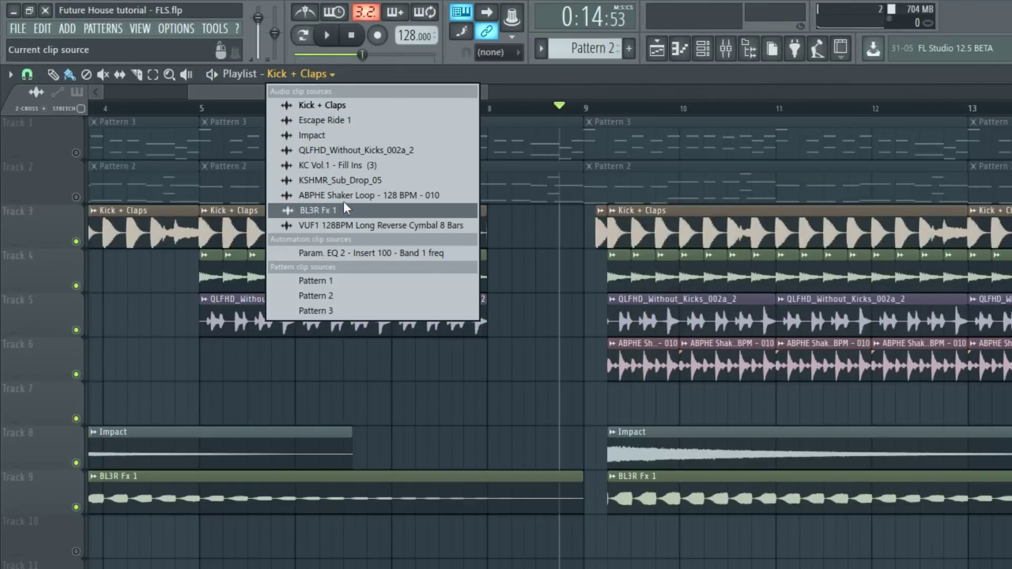
click(352, 165)
drag(583, 406, 562, 417)
click(547, 108)
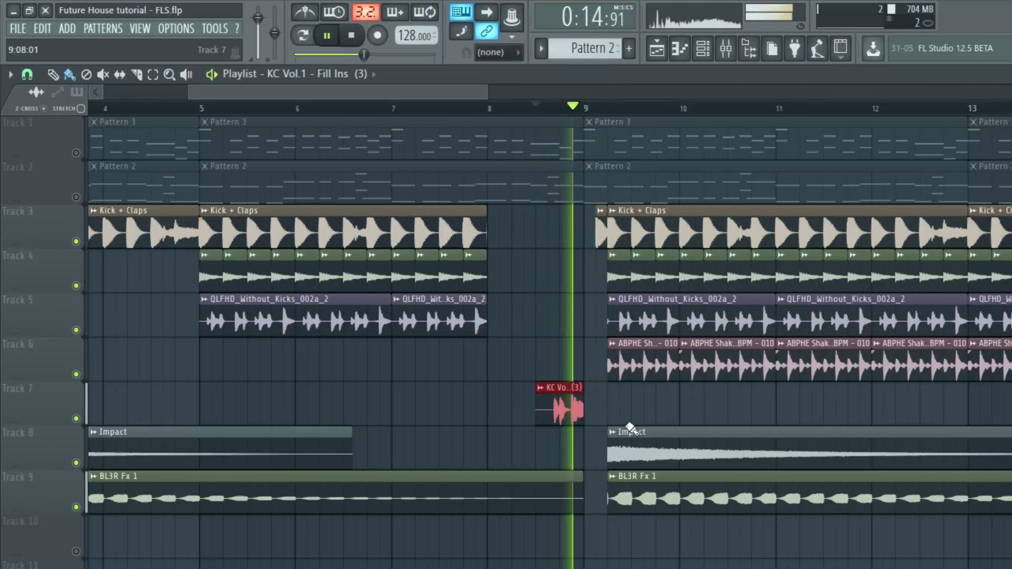
scroll(521, 367, down, 3)
scroll(521, 367, down, 2)
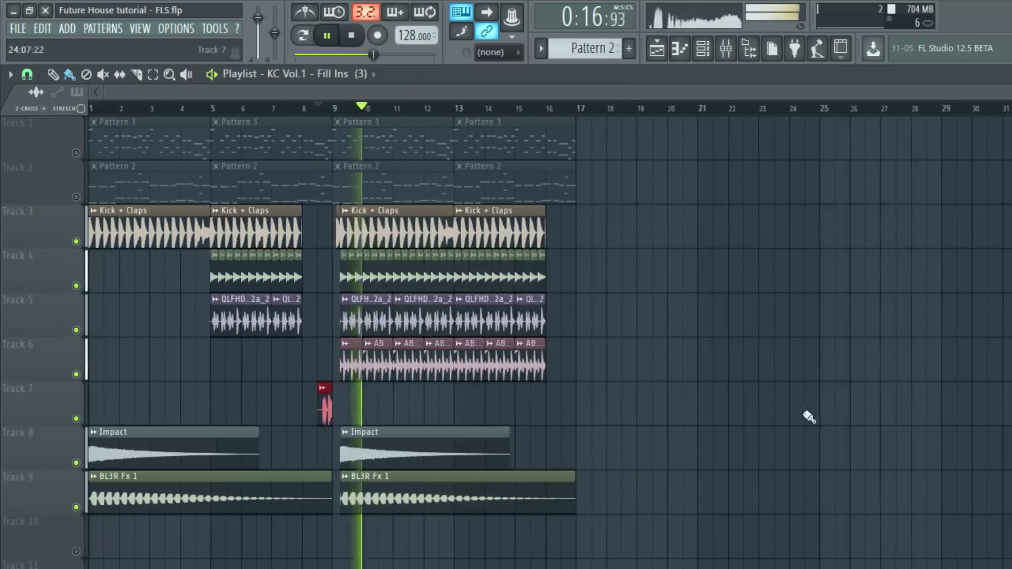
key(space)
Place the VUF1 128BPM Long Reverse Cymbal 8 Bars clip on Track 10 so that it ends at bar 17.
click(373, 74)
click(372, 227)
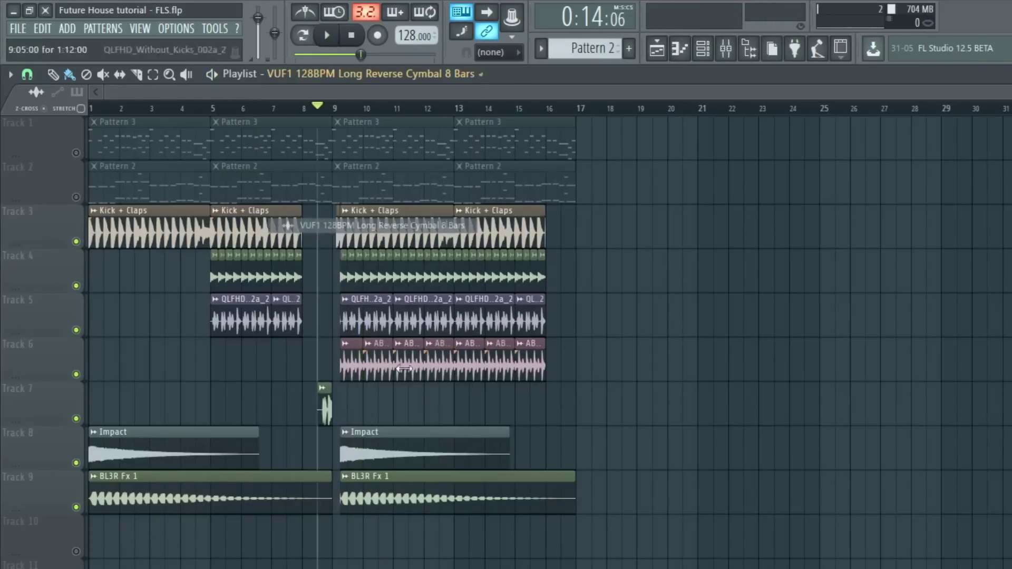
drag(394, 430, 407, 548)
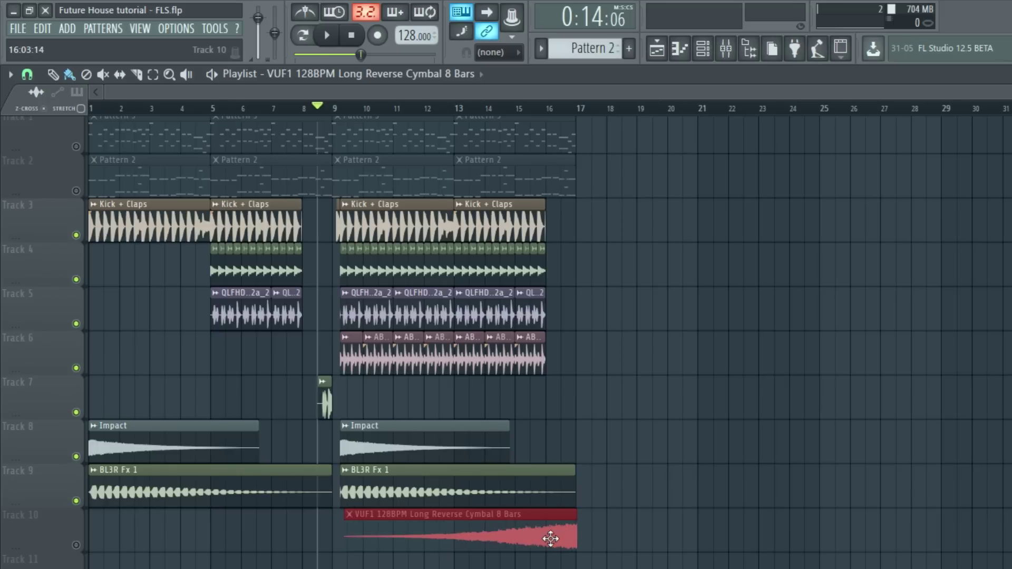
scroll(550, 539, up, 5)
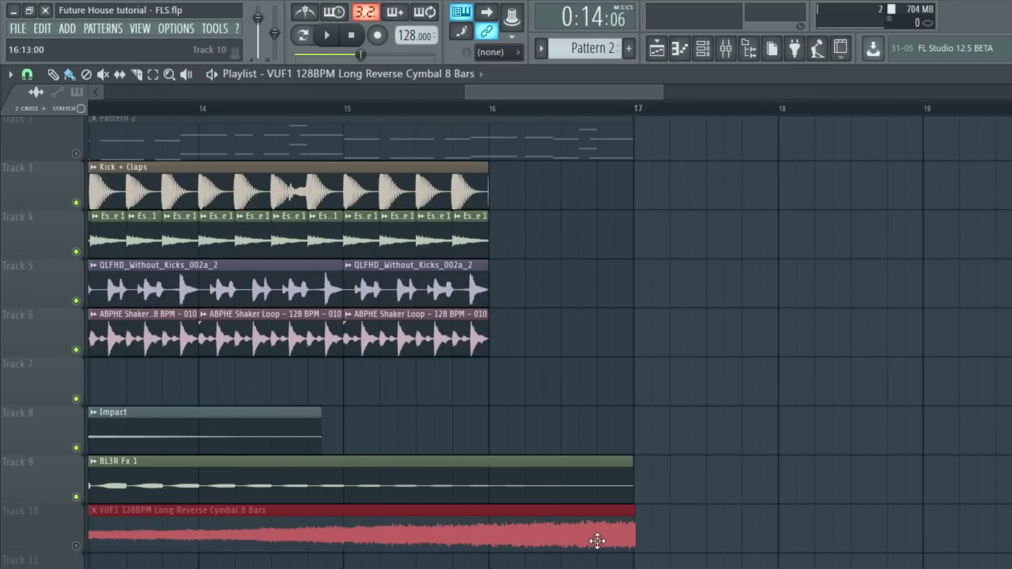
scroll(596, 541, down, 4)
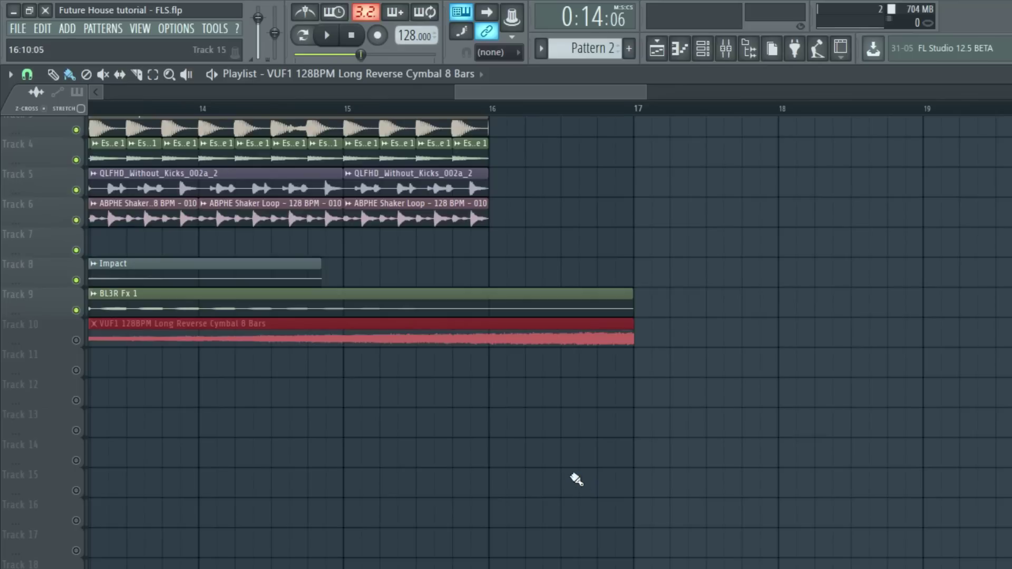
scroll(358, 259, up, 1)
scroll(358, 259, down, 3)
Place the Param. EQ 2 - Insert 100 - Band 1 freq automation clip on Track 12, starting at bar 1.
click(447, 75)
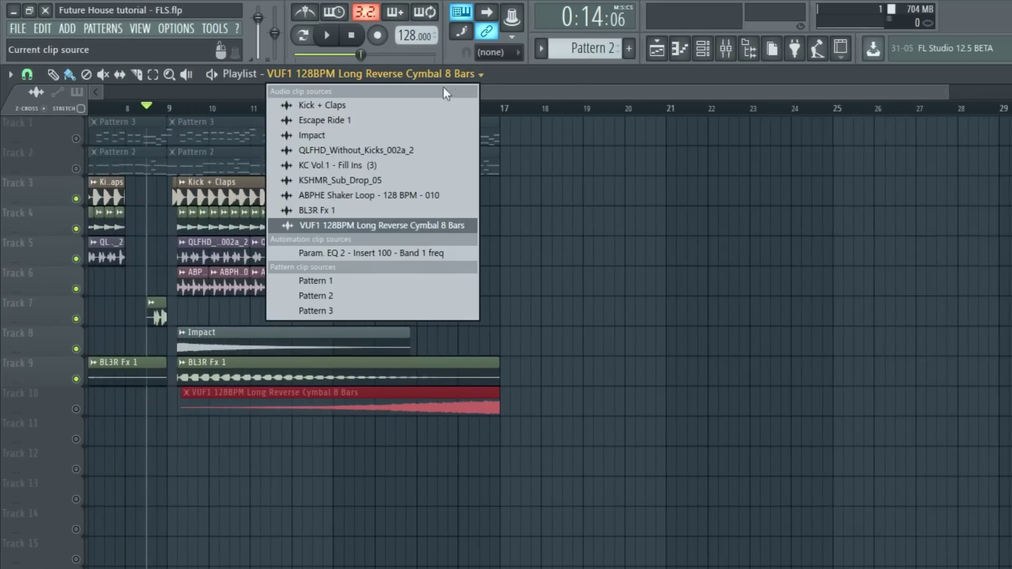
click(390, 257)
click(320, 460)
drag(353, 461, 121, 467)
Solo Track 12 together with Track 2 and play from just before bar 8 to hear the filter automation.
right_click(77, 470)
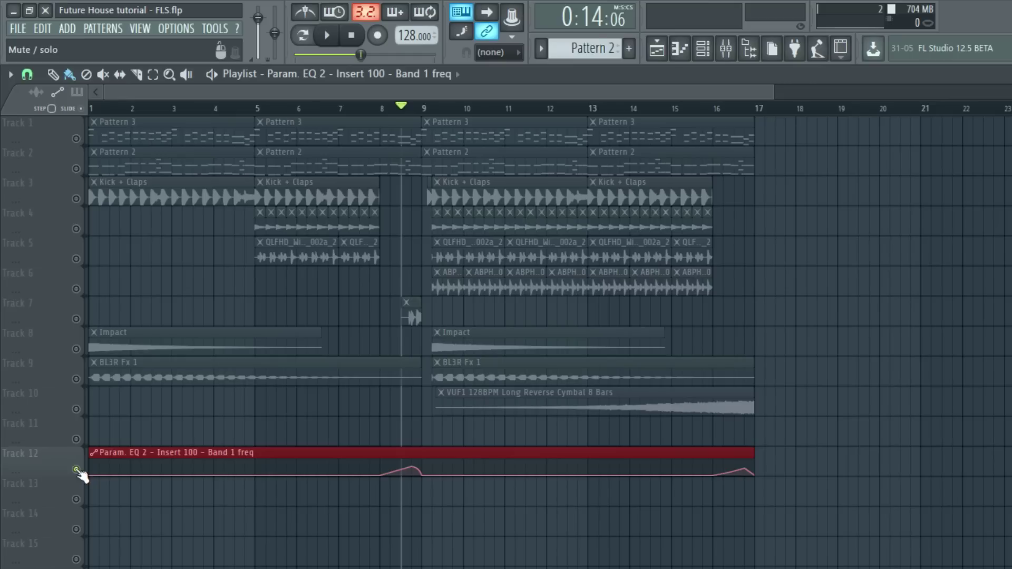
click(76, 169)
key(space)
scroll(370, 420, up, 2)
key(space)
click(377, 108)
key(space)
scroll(387, 416, up, 2)
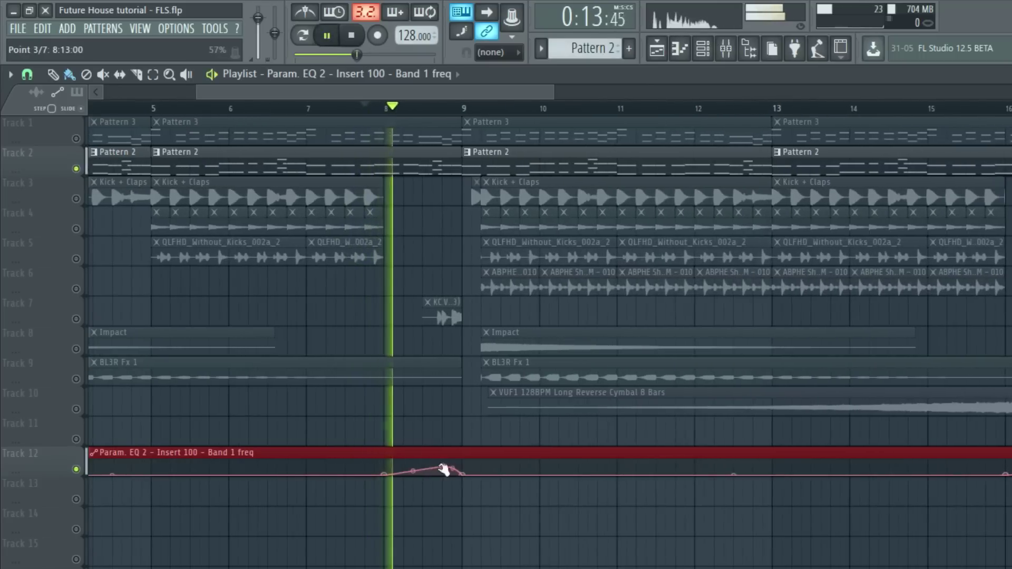
Adjust the EQ frequency automation's peak point at 8:13:00 and the tension of its rise, auditioning the sweep before bar 9.
drag(443, 465, 443, 467)
key(space)
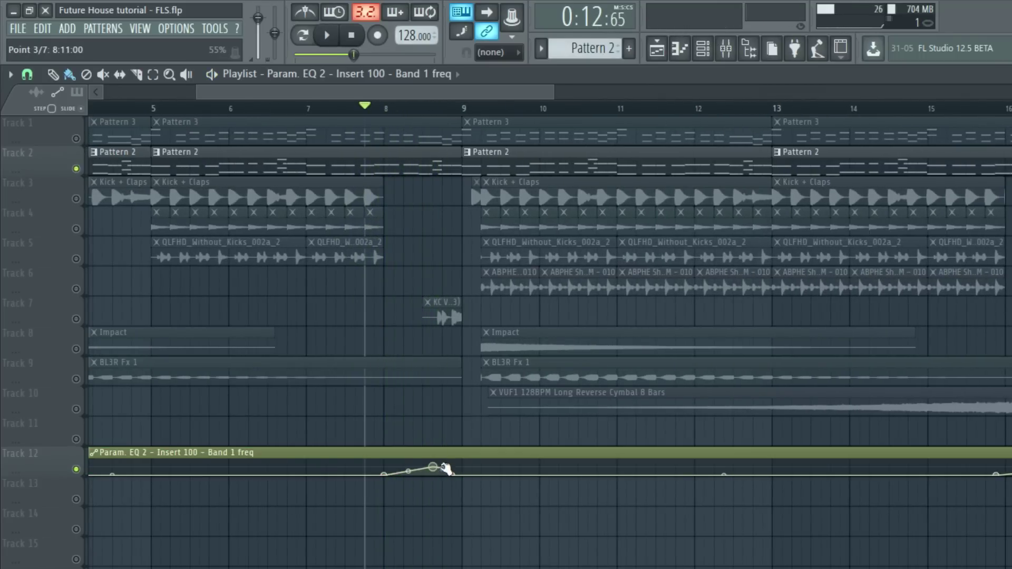
key(space)
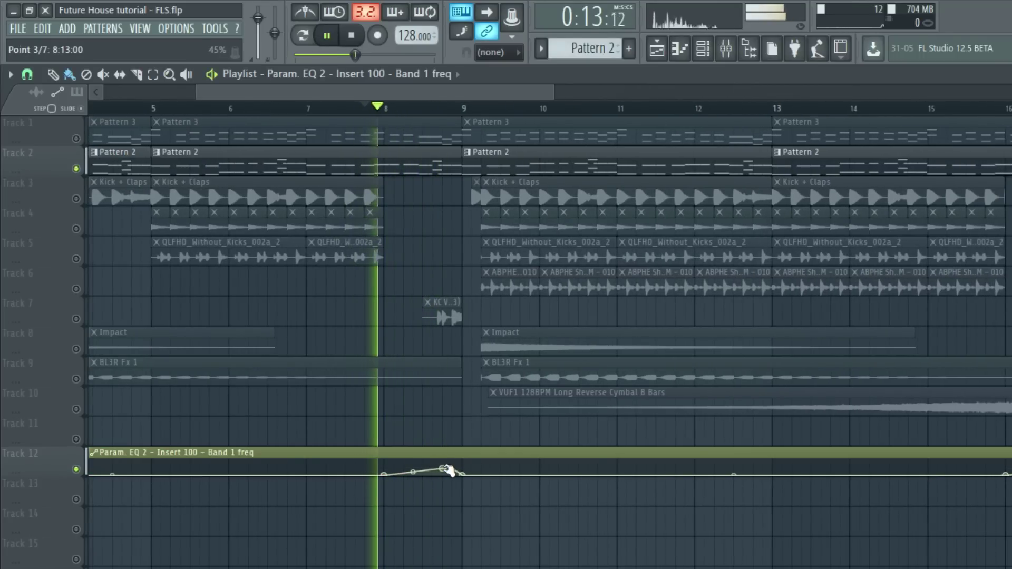
key(space)
key(space)
drag(413, 471, 413, 472)
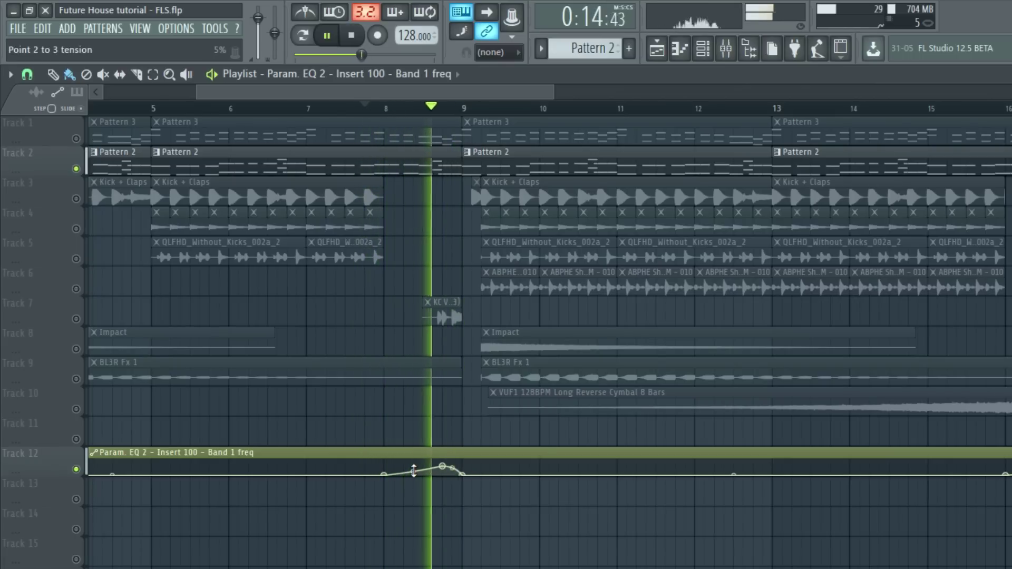
key(space)
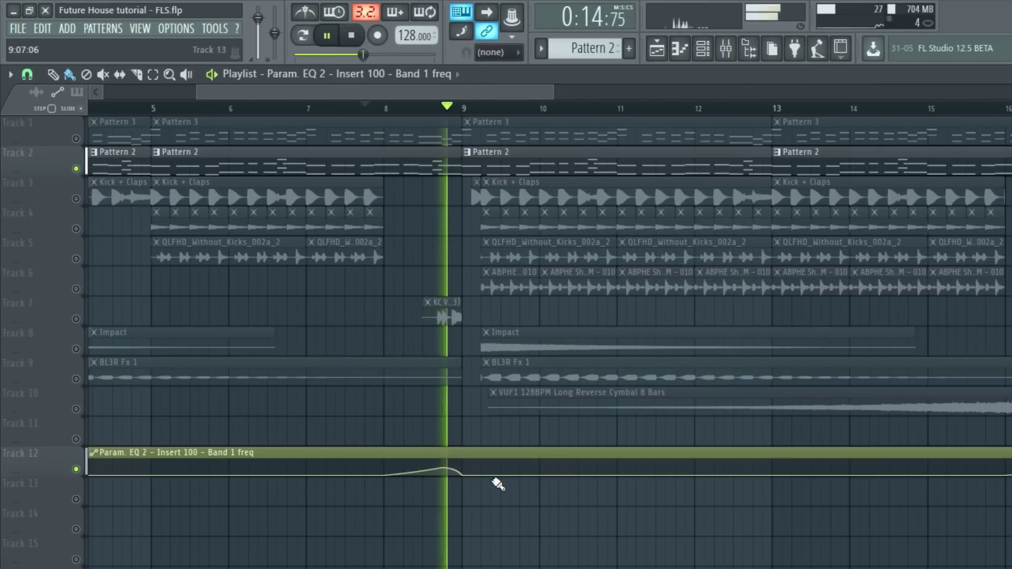
End the solo on Track 2 so that all playlist tracks are enabled.
scroll(497, 481, down, 3)
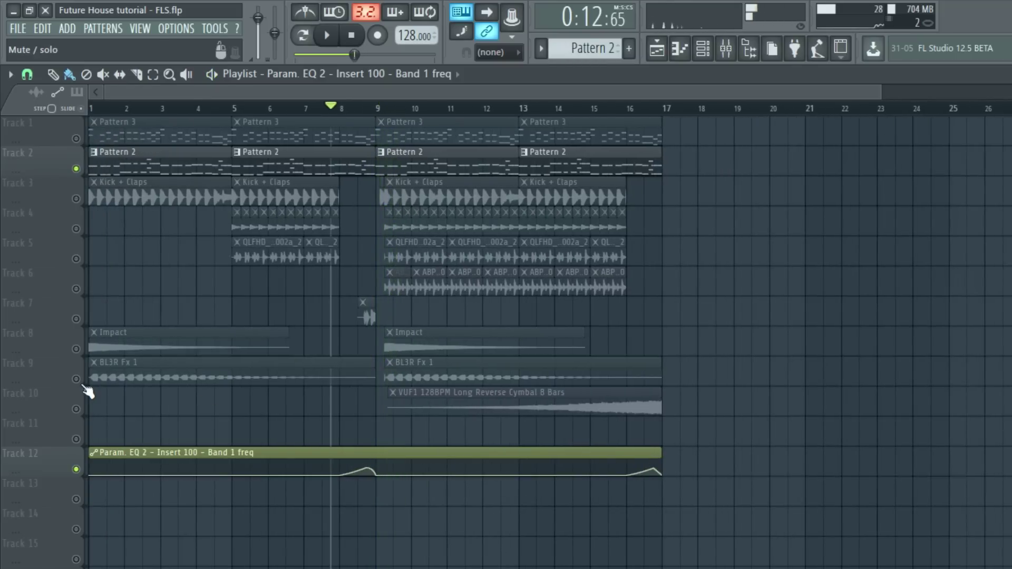
right_click(76, 169)
right_click(76, 168)
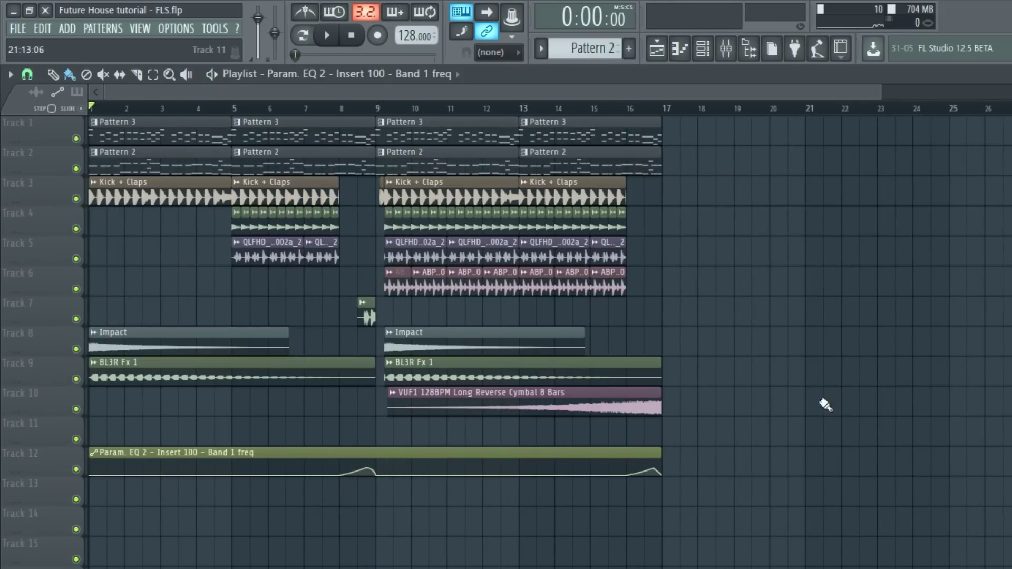